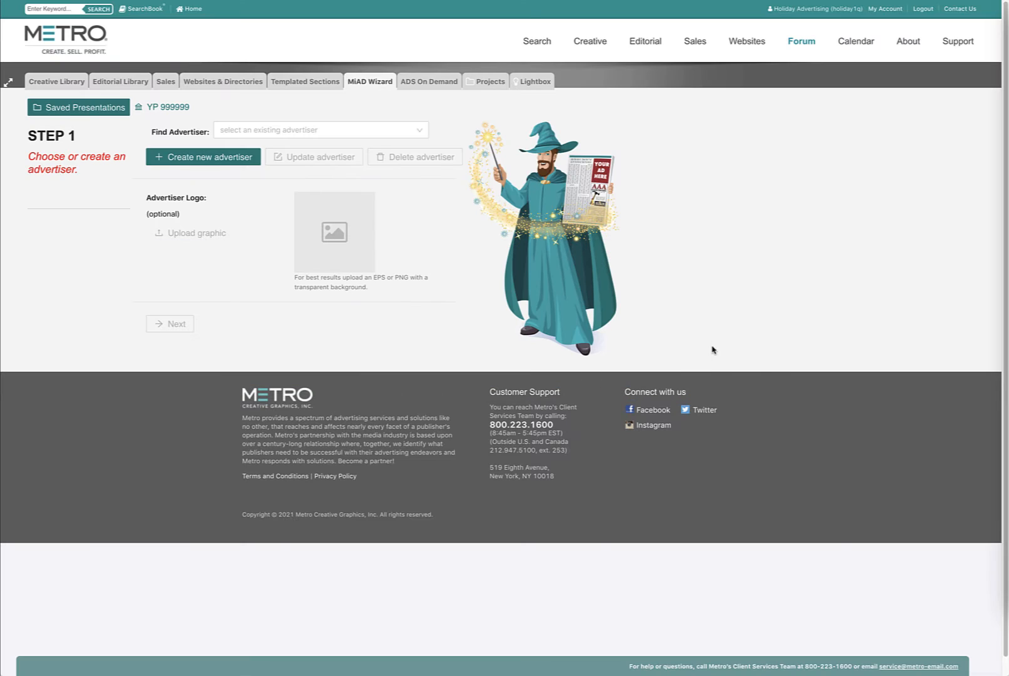
Select the existing advertiser Local Business and search the print templates for "christmas sponsor" with exact match on.
left_click(392, 134)
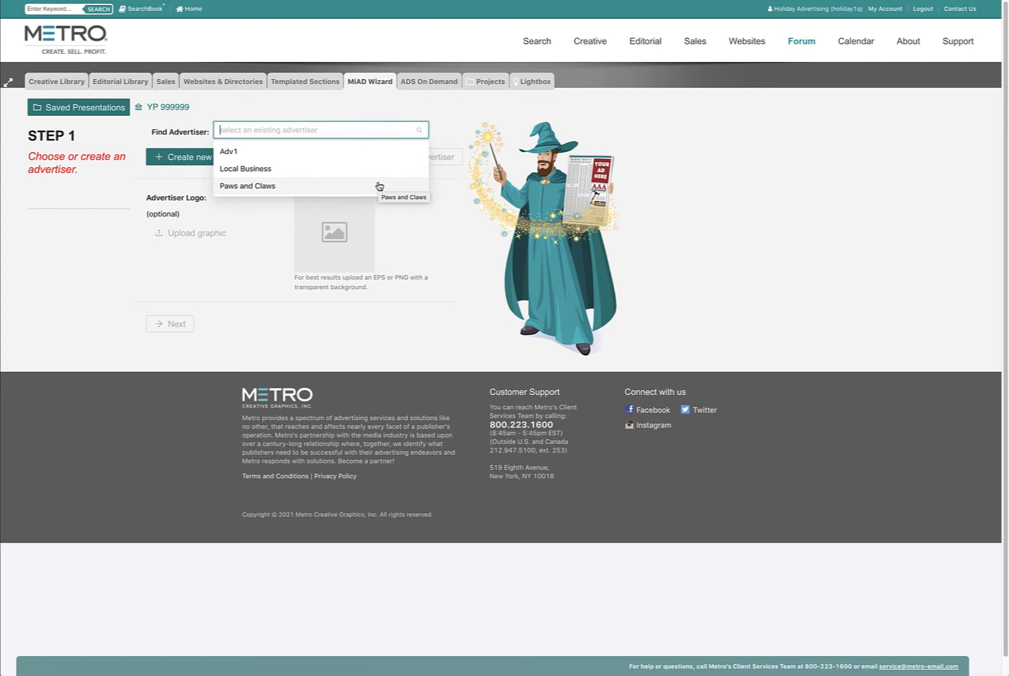
left_click(222, 160)
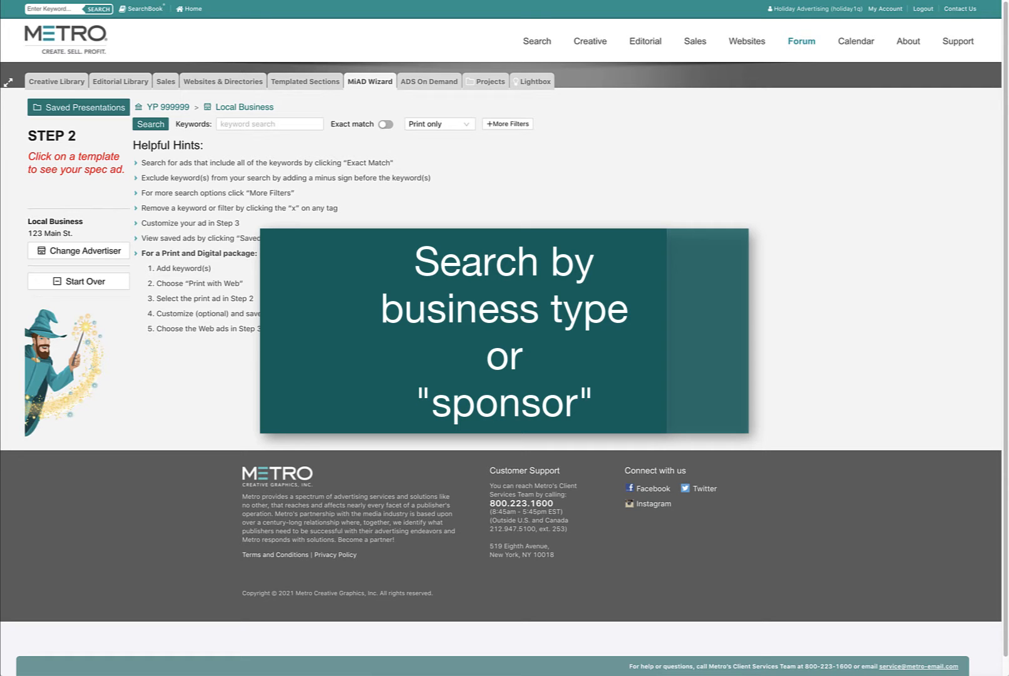
left_click(269, 124)
type("c")
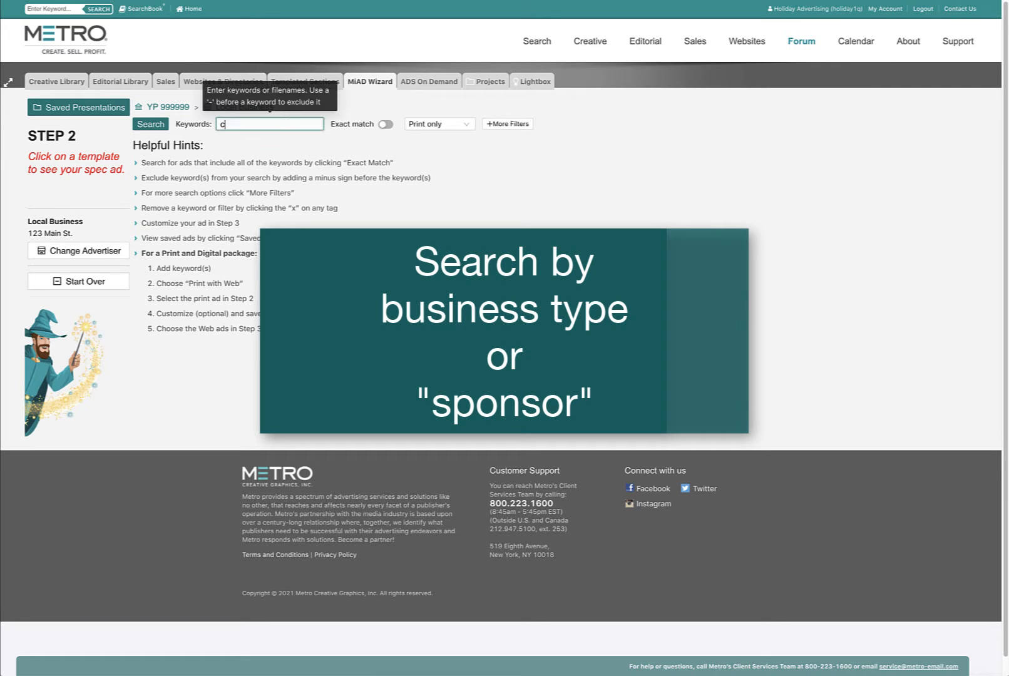
type("hristmas sponsor")
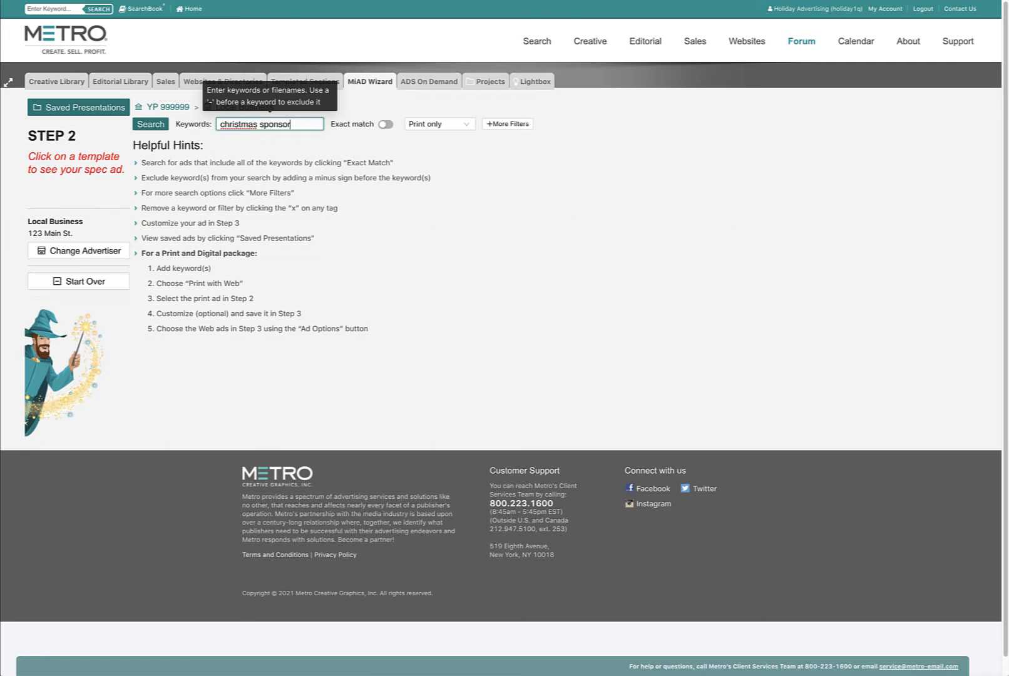
left_click(352, 140)
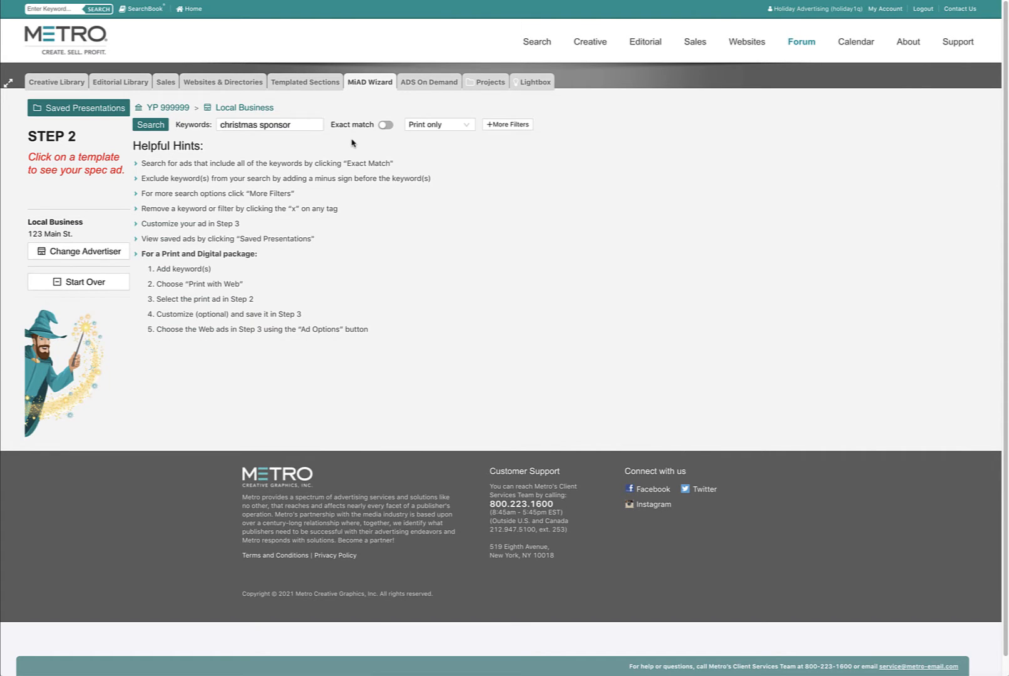
left_click(384, 126)
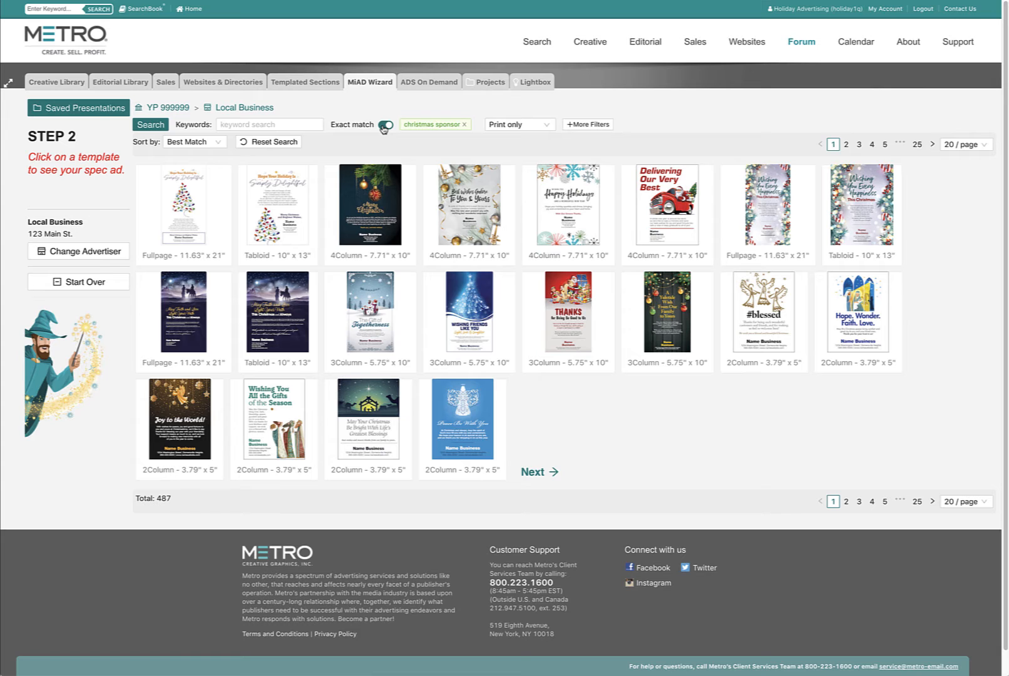
Look over the extra filters, show 100 templates per page, and choose the 4Column 7.71" x 10" Happy Holidays template with snowflakes.
left_click(586, 125)
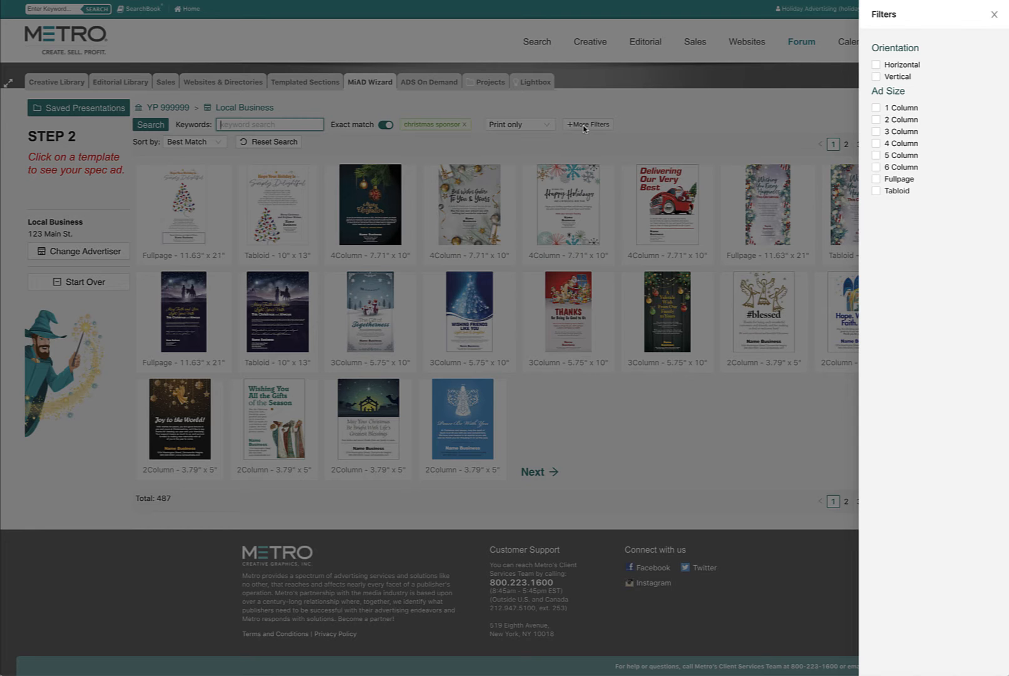
left_click(994, 14)
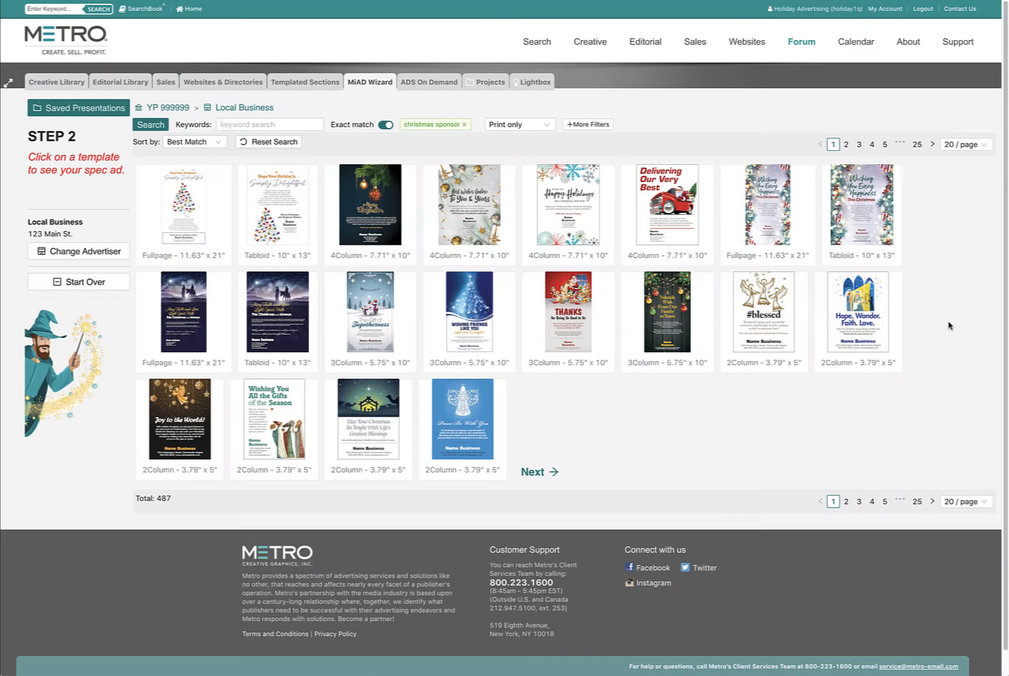
left_click(964, 144)
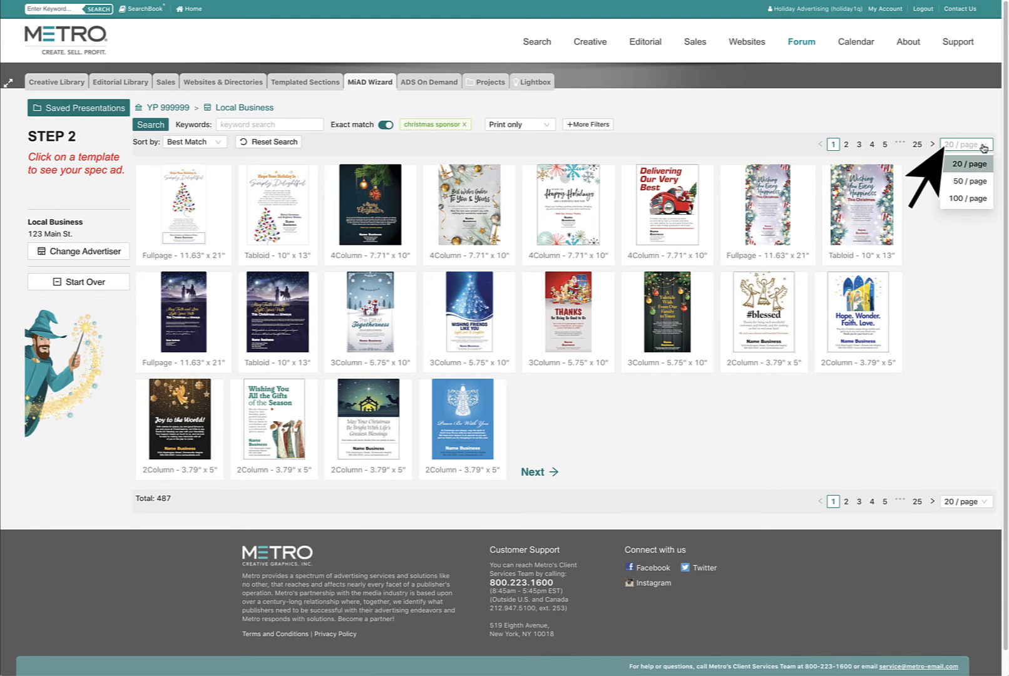
left_click(968, 199)
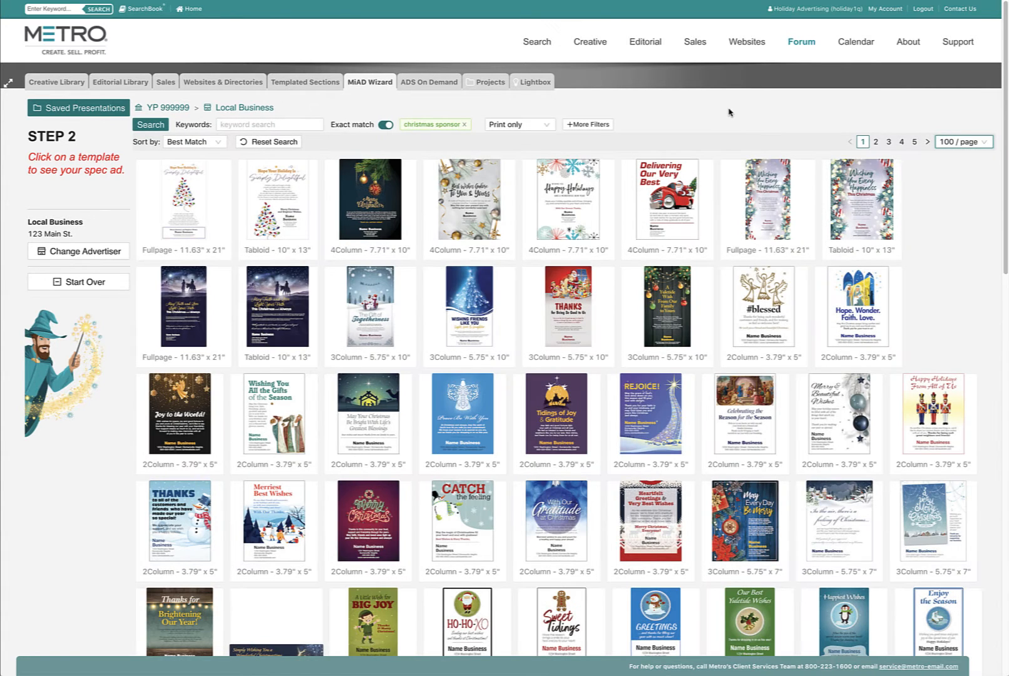
left_click(572, 199)
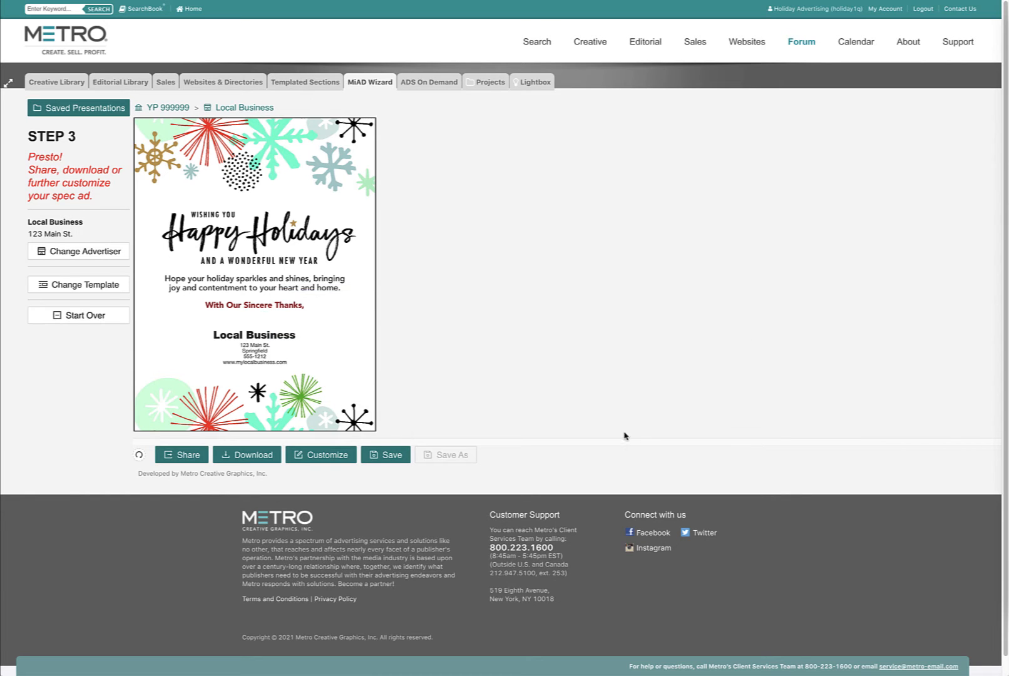
Share the spec ad as a PDF, saving it to a new presentation named Christmas.
left_click(204, 461)
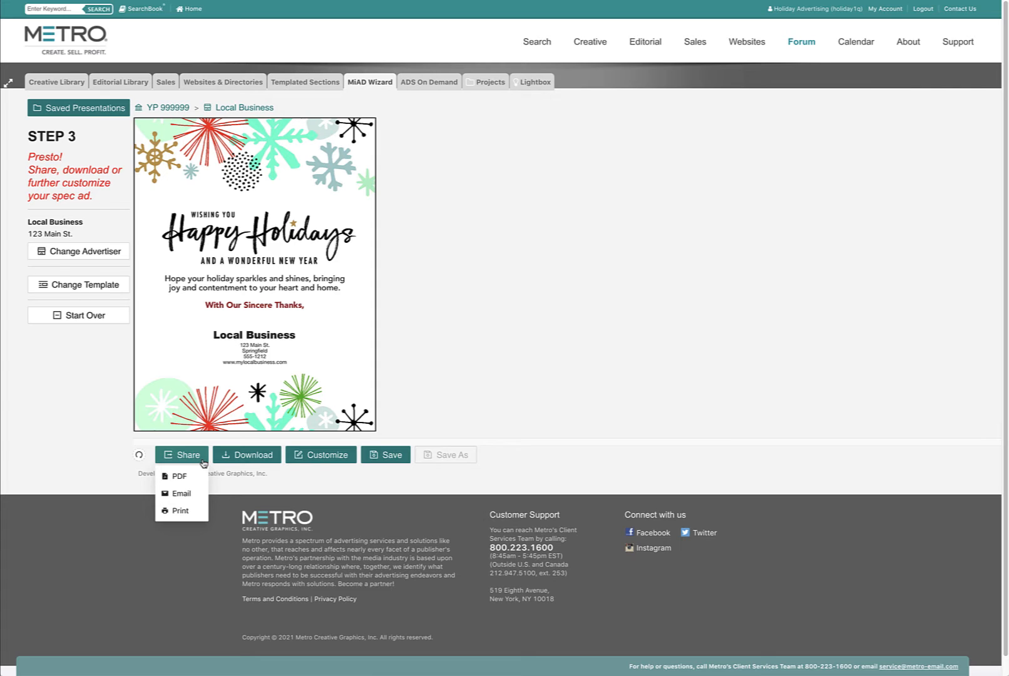
left_click(188, 475)
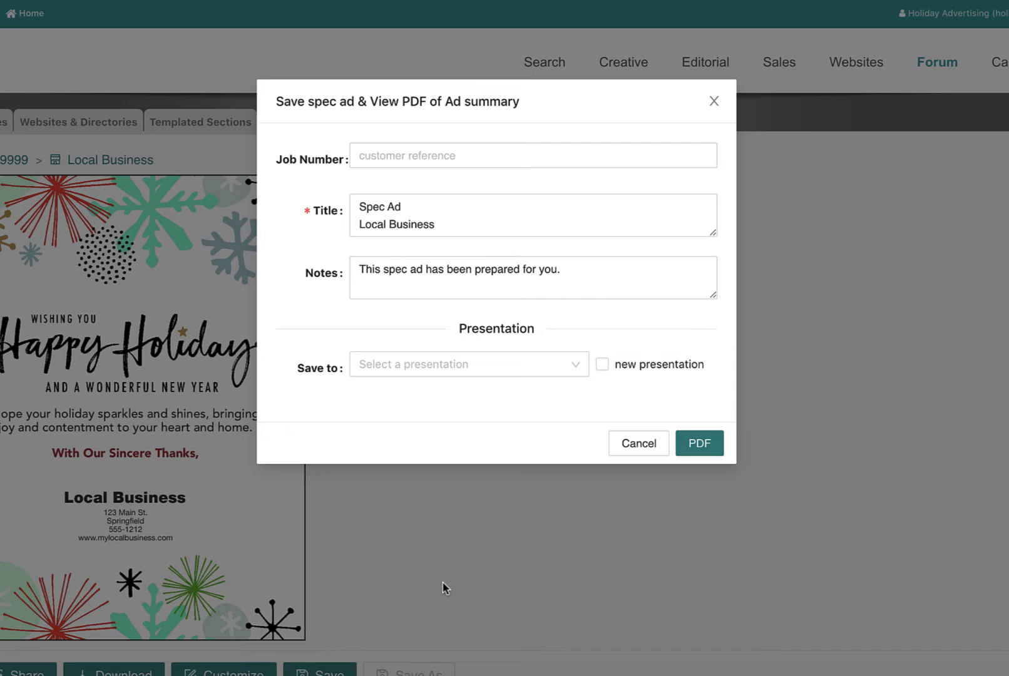
left_click(558, 152)
left_click(506, 221)
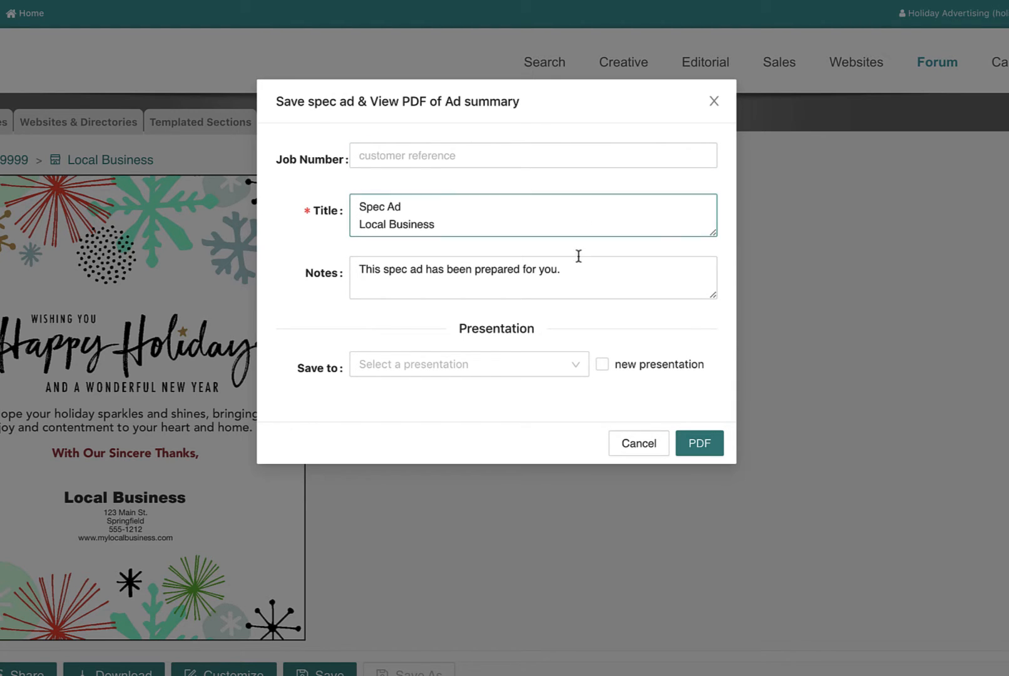
left_click(608, 274)
left_click(579, 366)
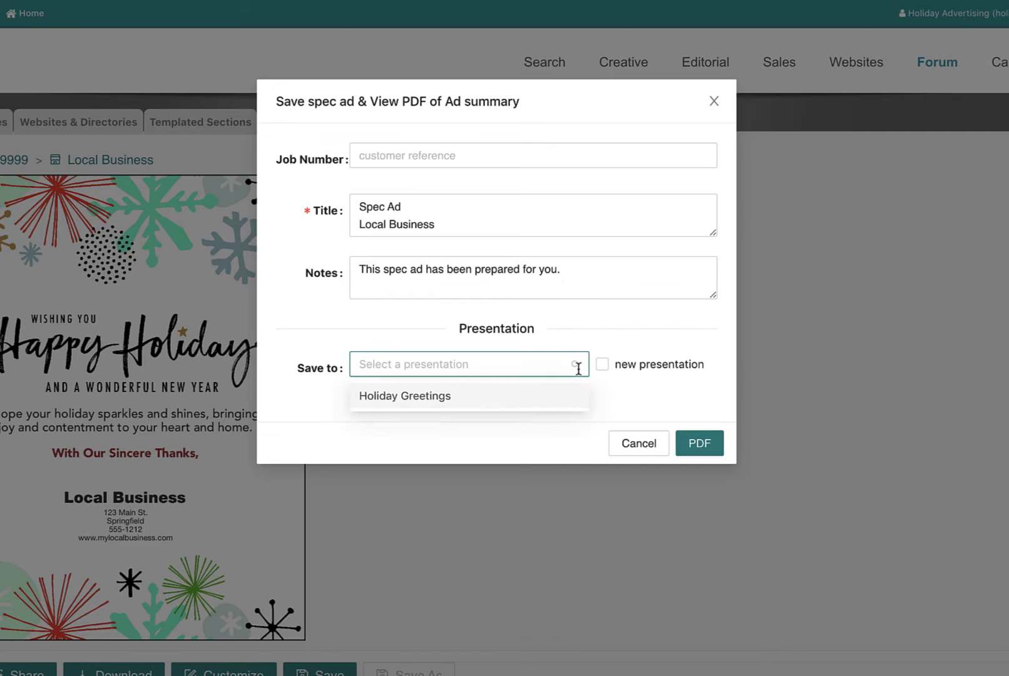
left_click(619, 385)
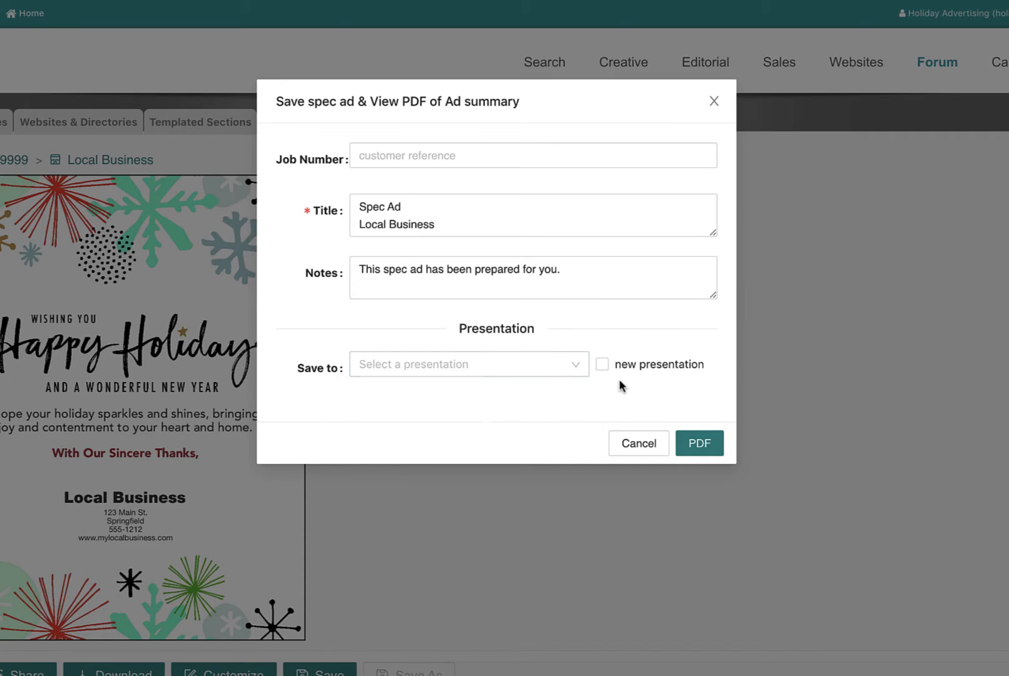
left_click(602, 368)
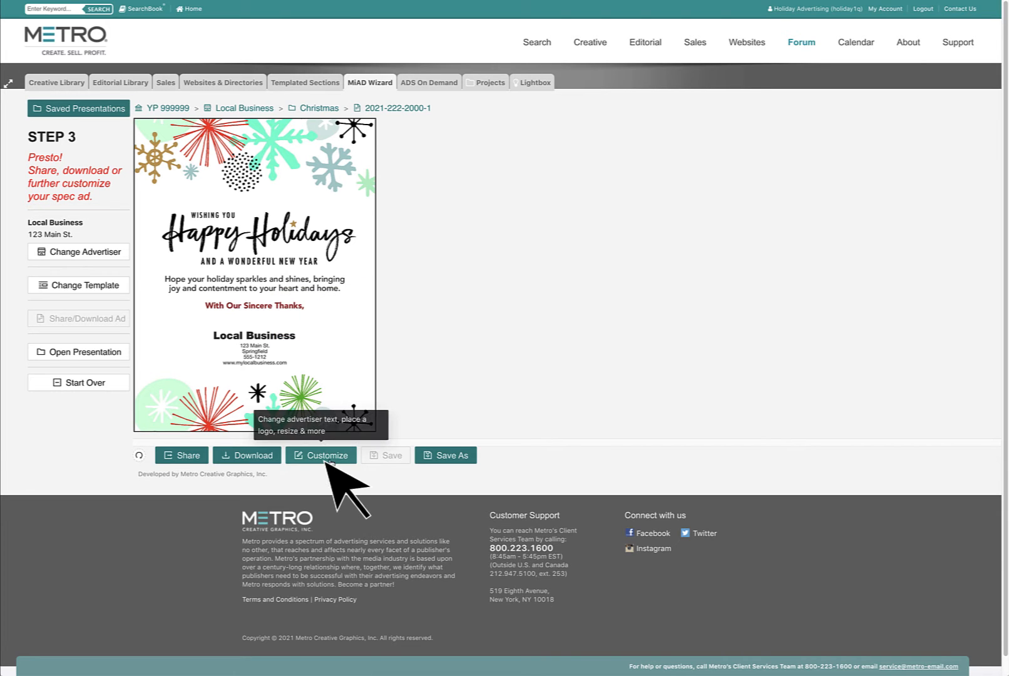
Customize the ad by removing the advertiser name and placing the reduced logo centered above the address.
left_click(326, 461)
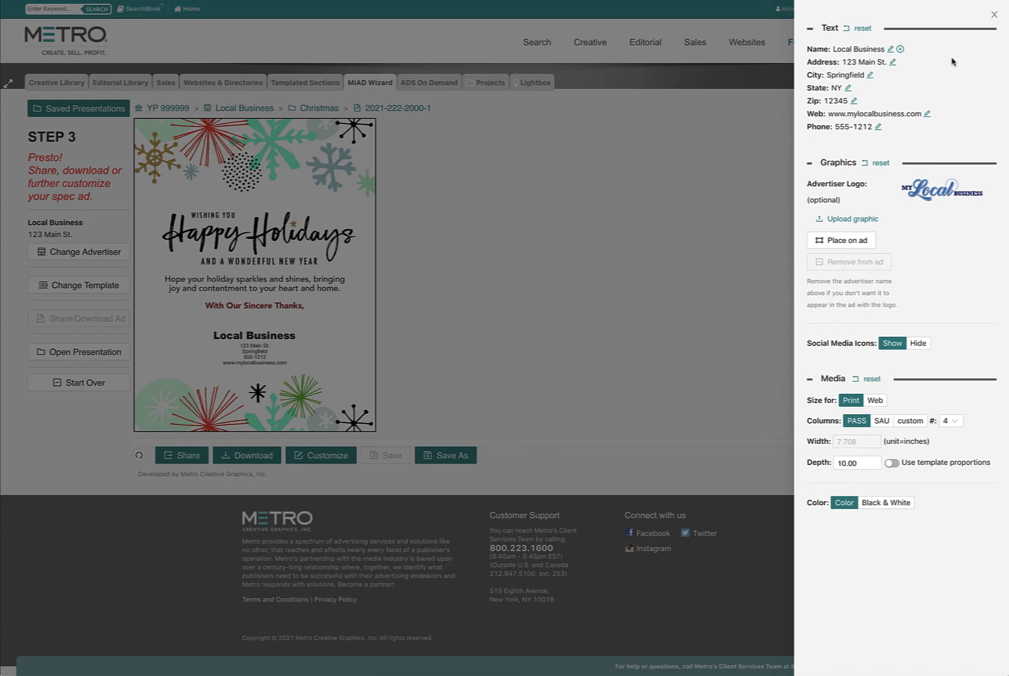
left_click(901, 49)
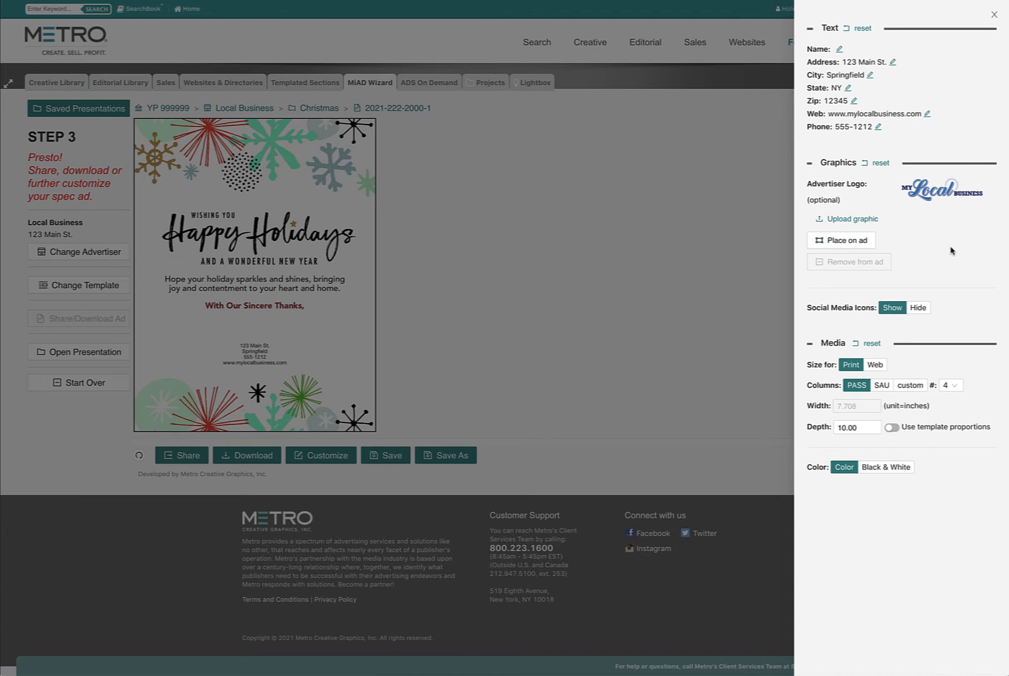
left_click(866, 246)
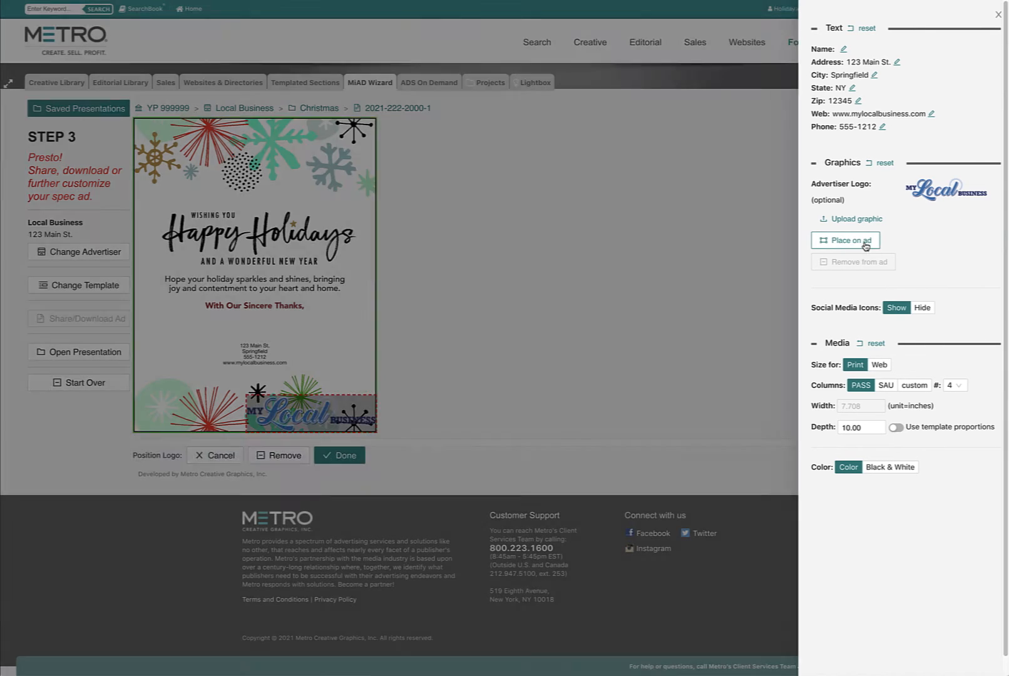
left_click_drag(325, 413, 268, 329)
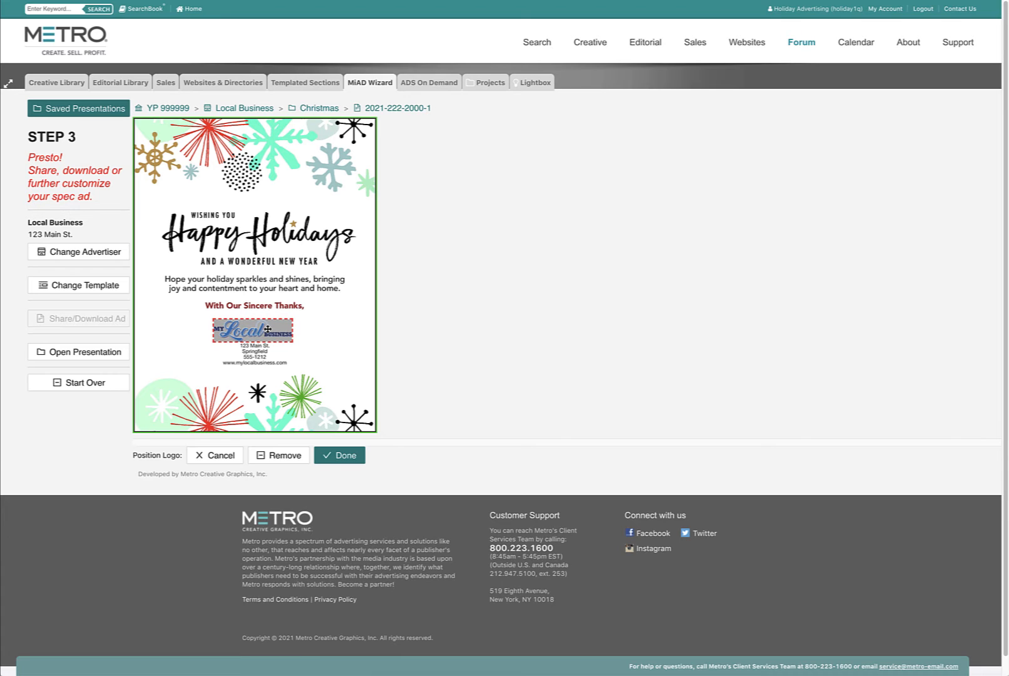
left_click(341, 457)
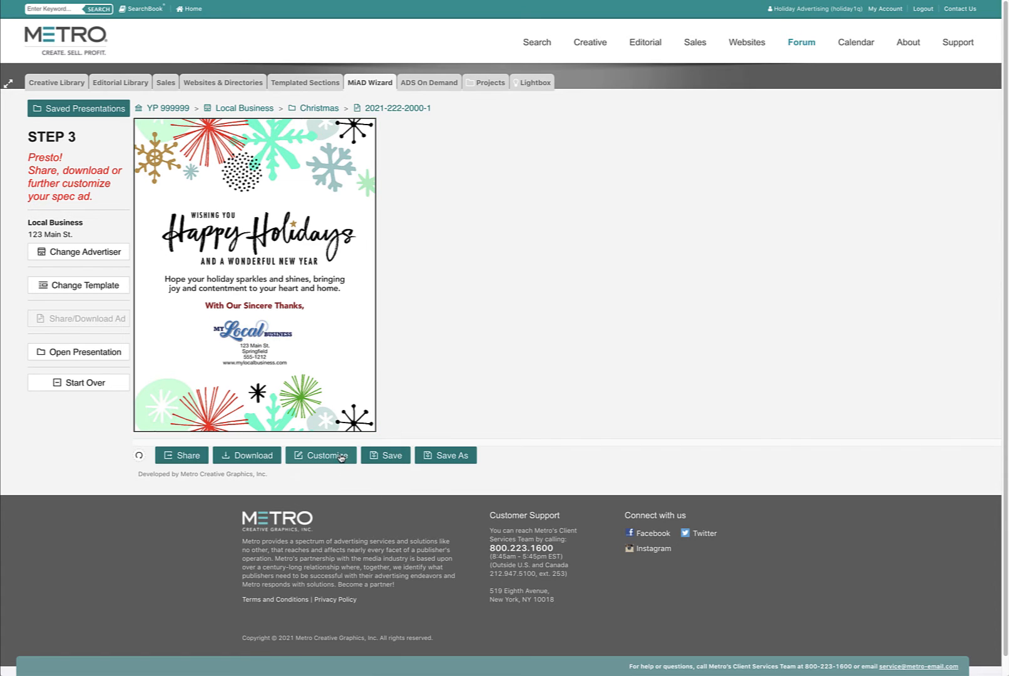
Recheck the placed logo's position on the ad and save the customized spec ad.
left_click(273, 330)
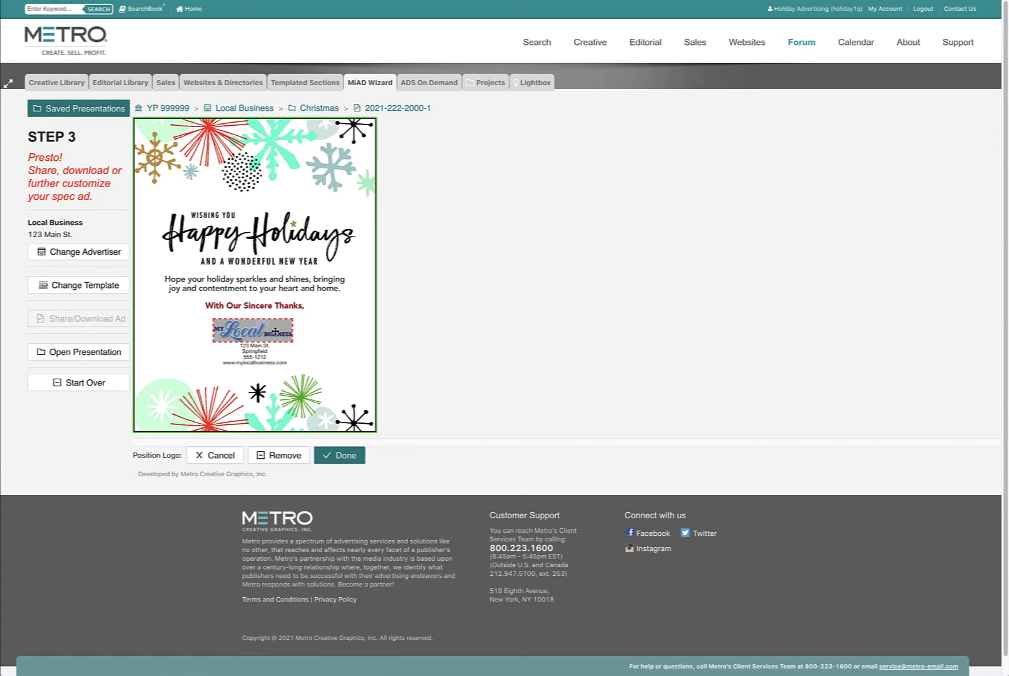
left_click(342, 455)
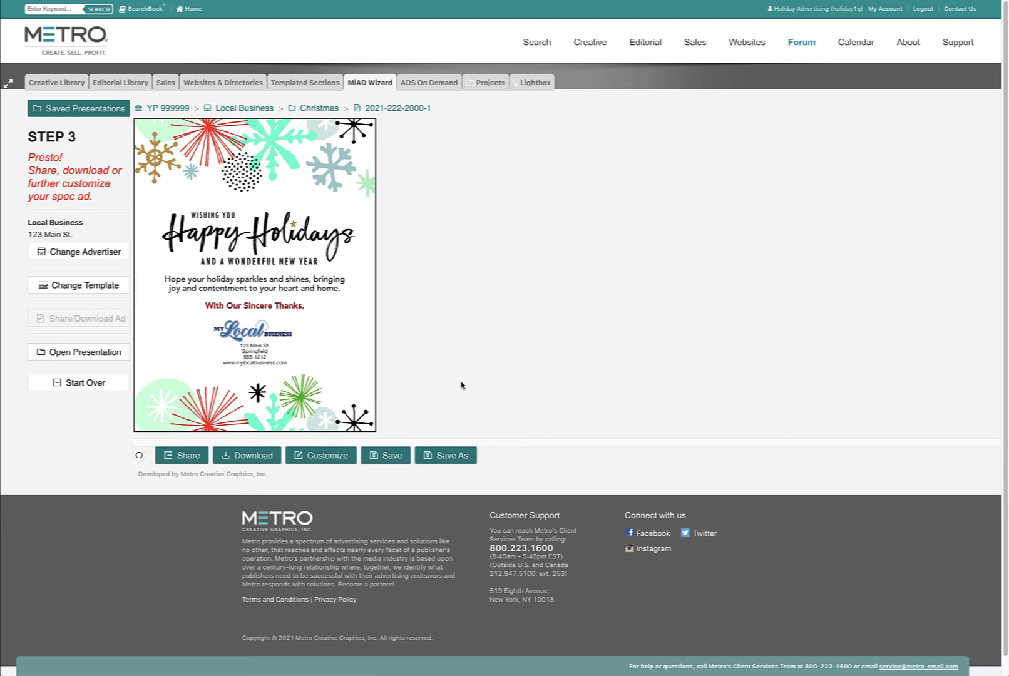
left_click(384, 458)
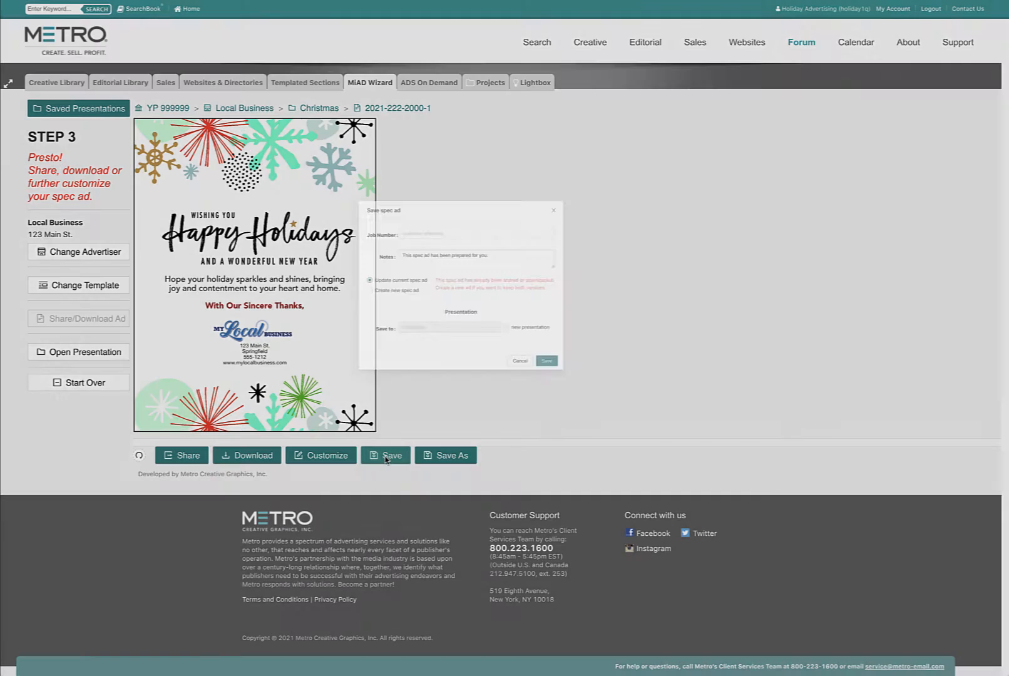
left_click(640, 306)
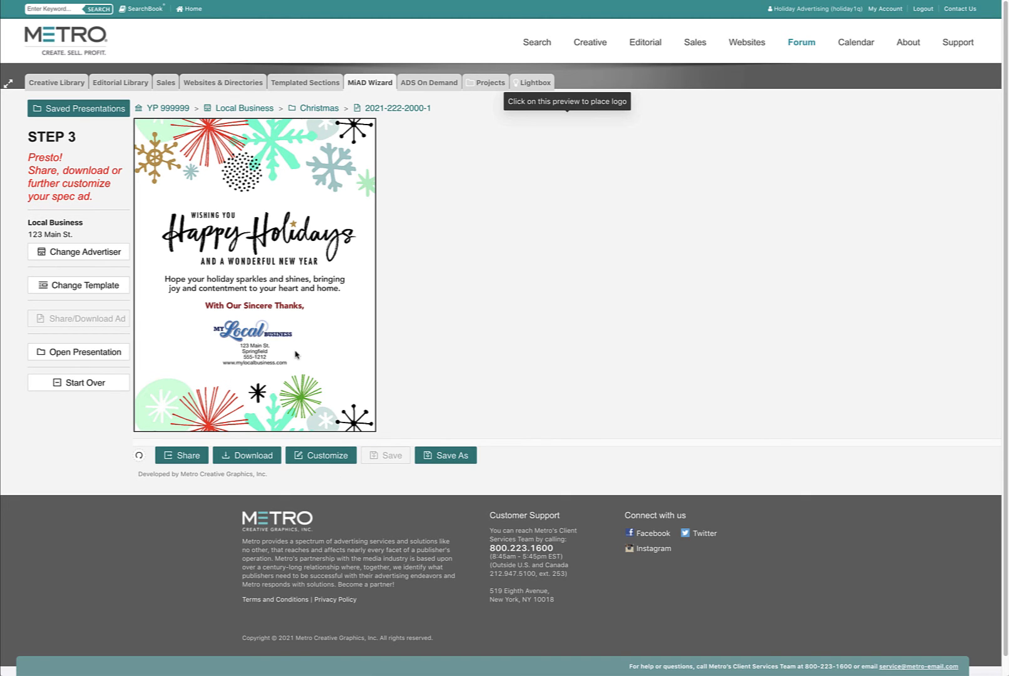
Try to reset the ad's text in the customization settings.
left_click(322, 453)
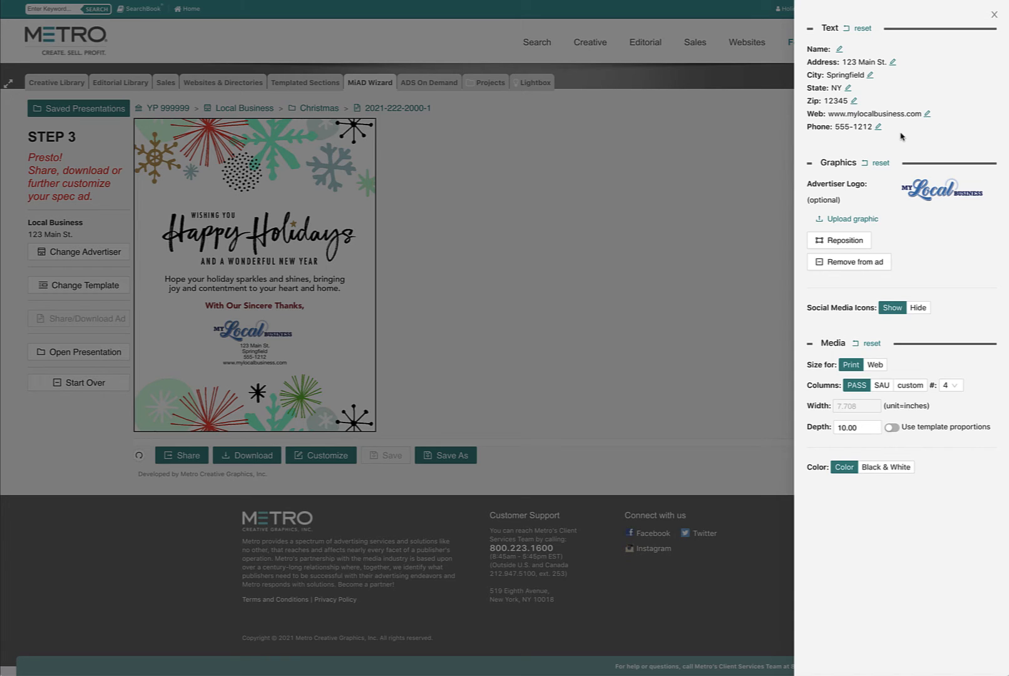
left_click(862, 28)
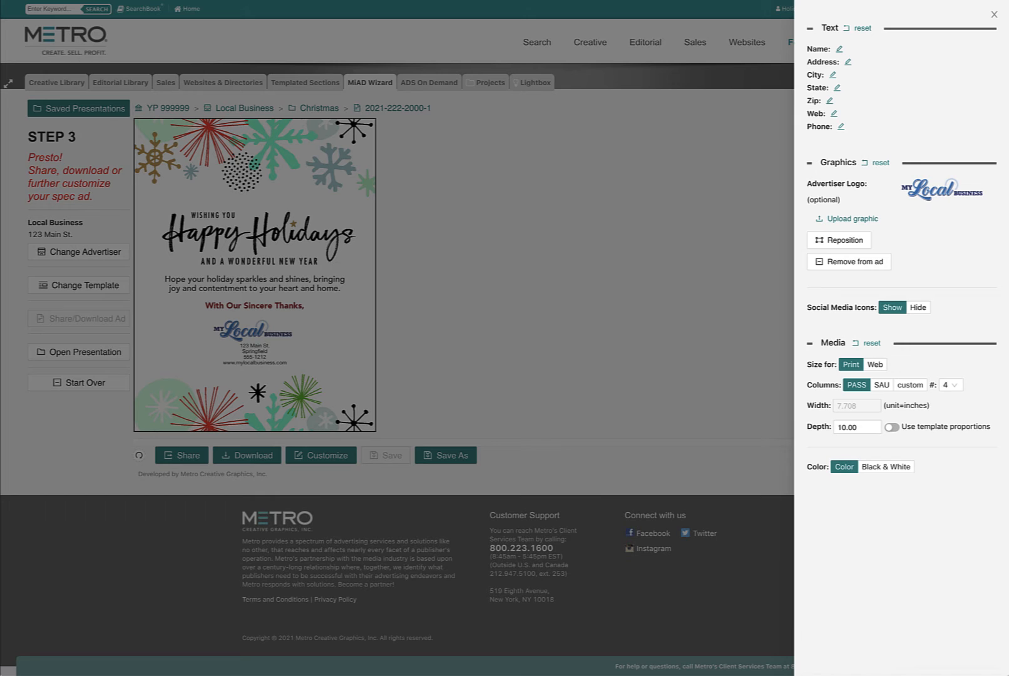
left_click(994, 15)
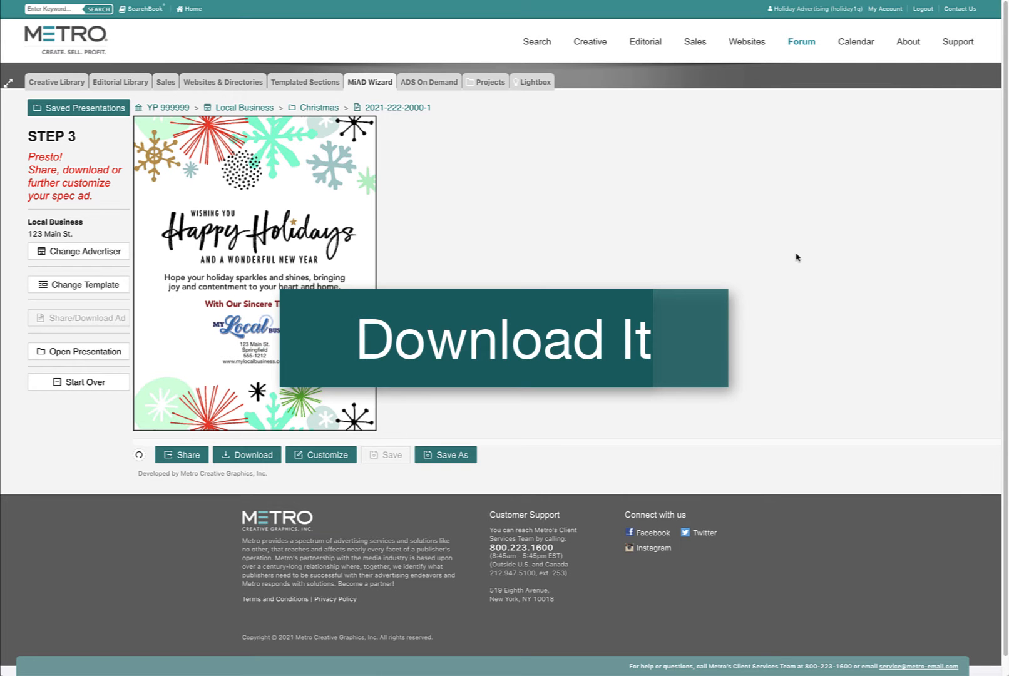
Download the production files of the finished spec ad.
left_click(262, 462)
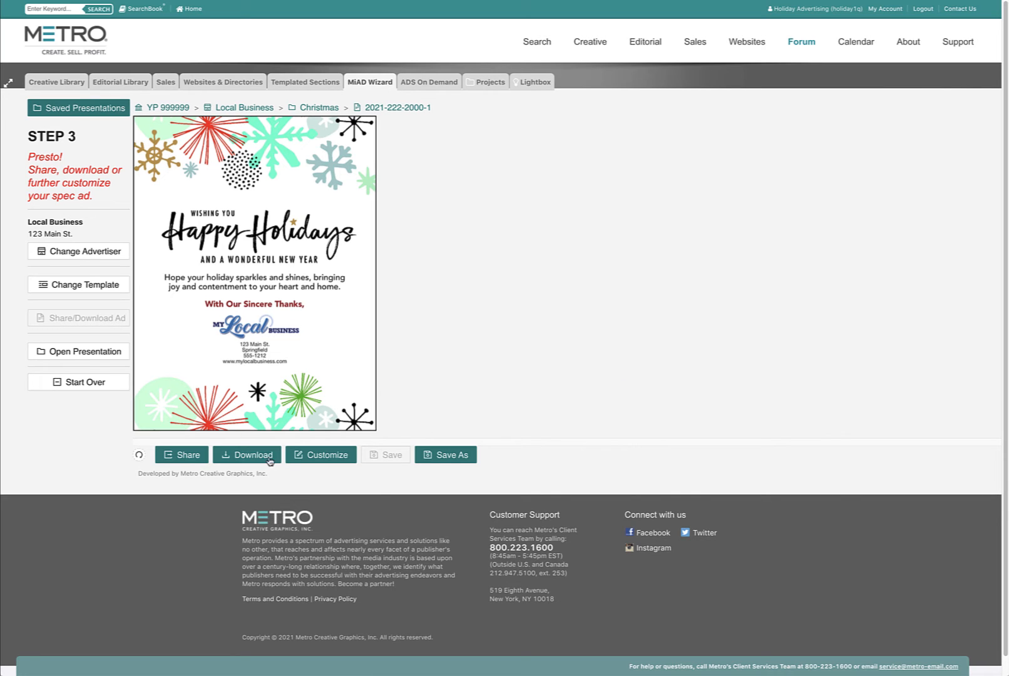
mouse_move(269, 460)
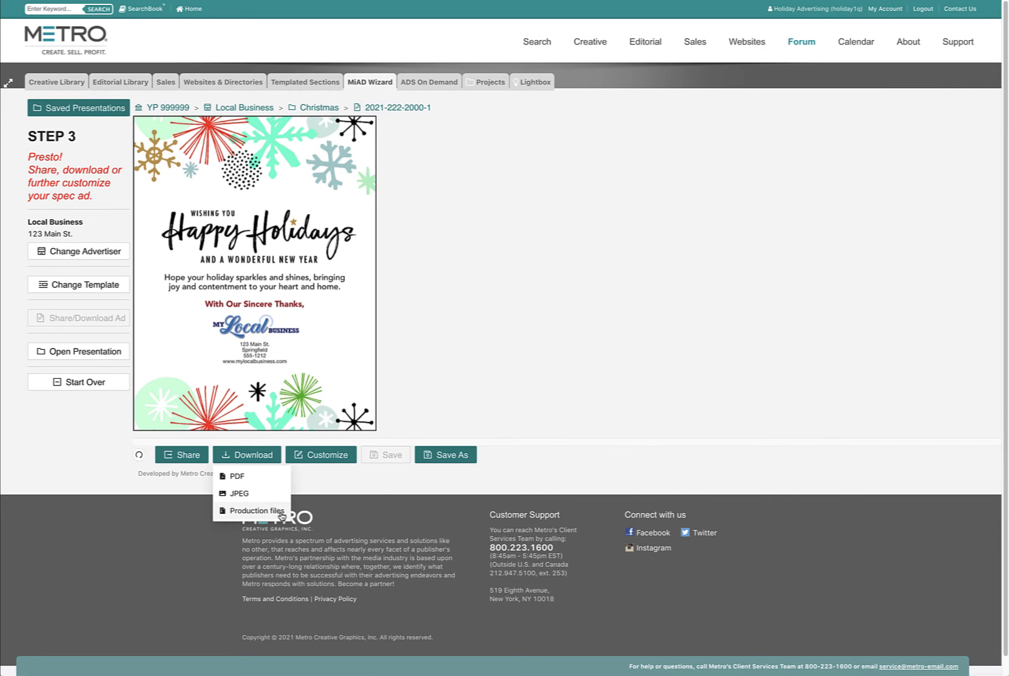
left_click(282, 513)
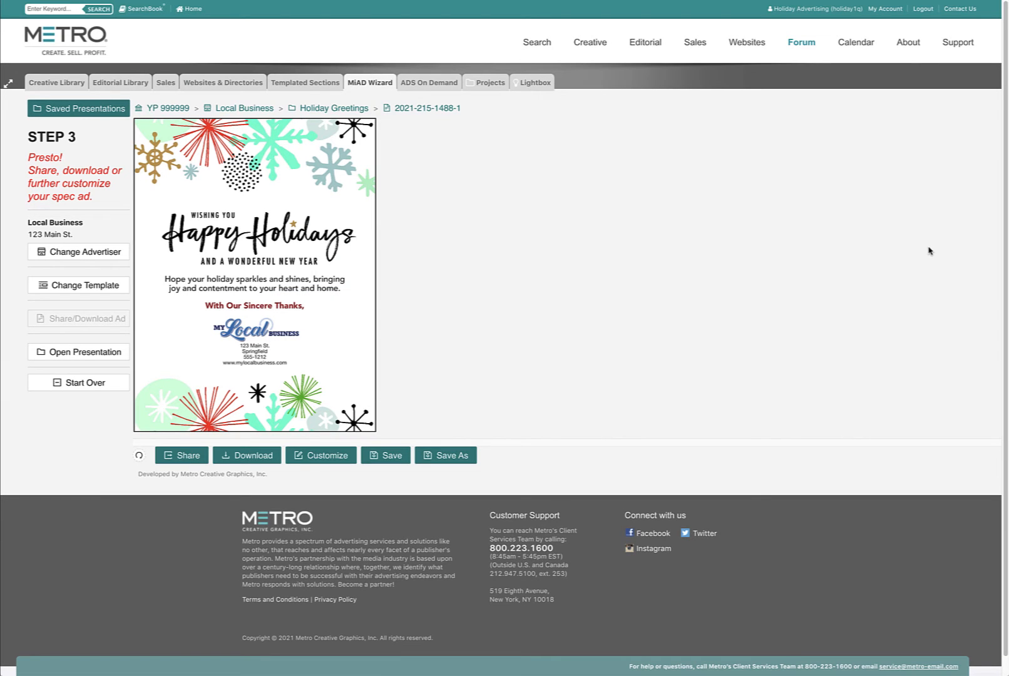
Change the ad's template by searching for "thanksgiving" and removing the "christmas sponsor" keyword.
left_click(77, 289)
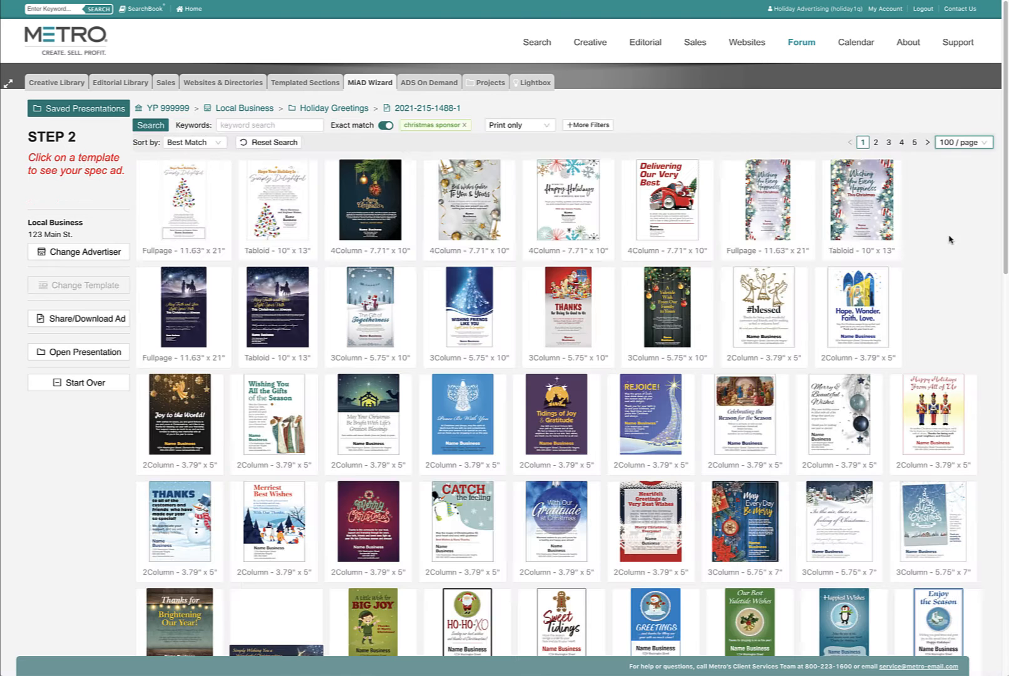
left_click(281, 127)
type("thanksgiving")
key("Return")
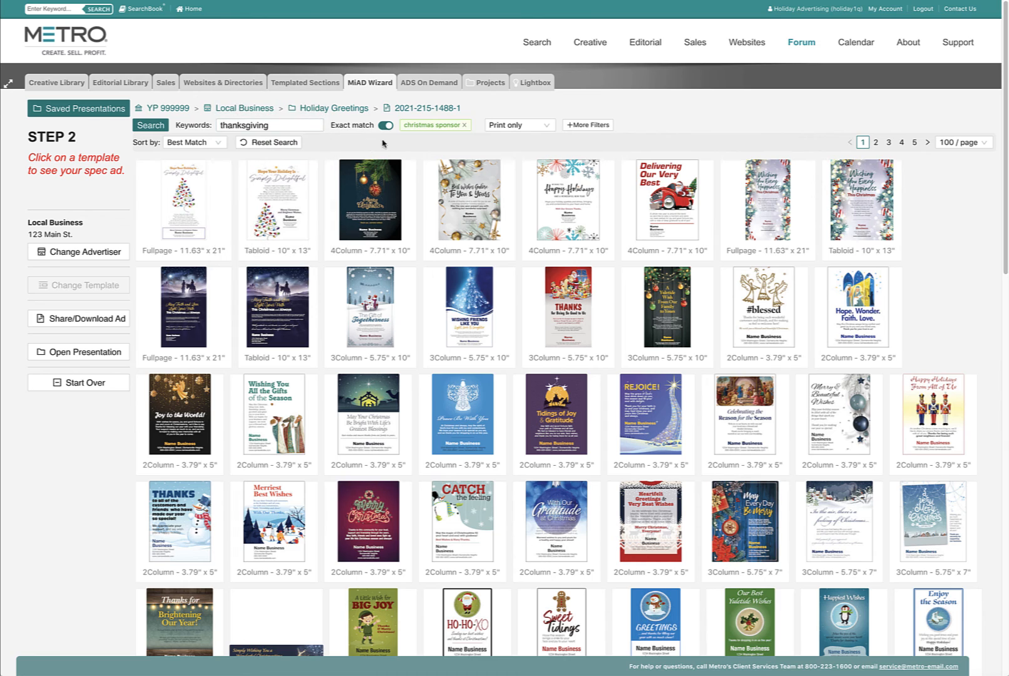
left_click(464, 127)
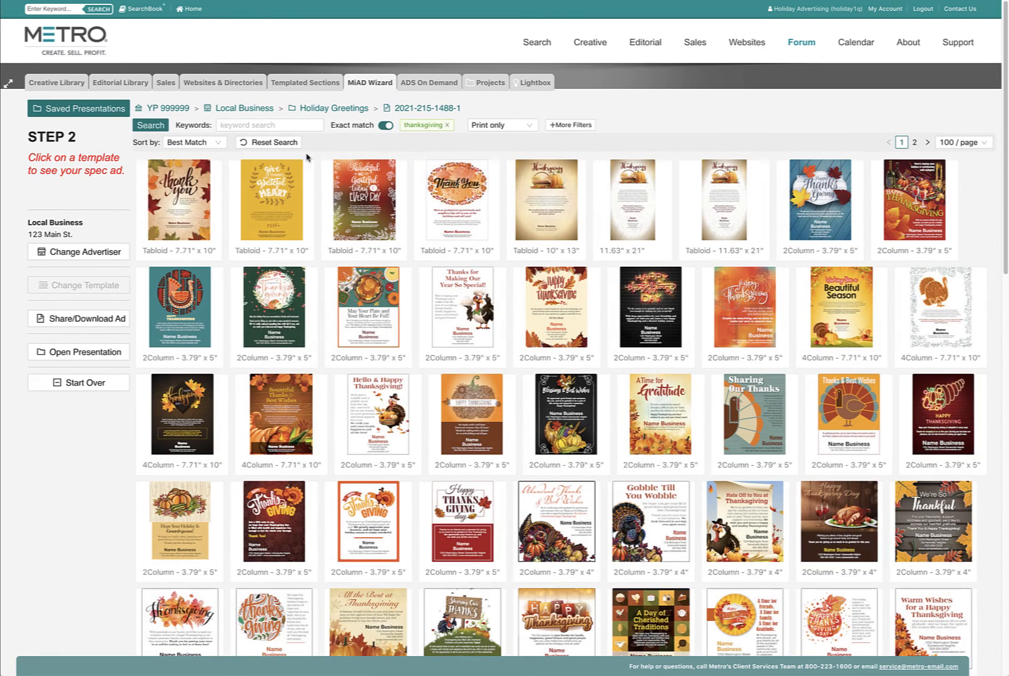
Apply the tabloid 7.71" x 10" orange leaf-wreath "Thank You" template and place the logo just above the address lines.
left_click(456, 199)
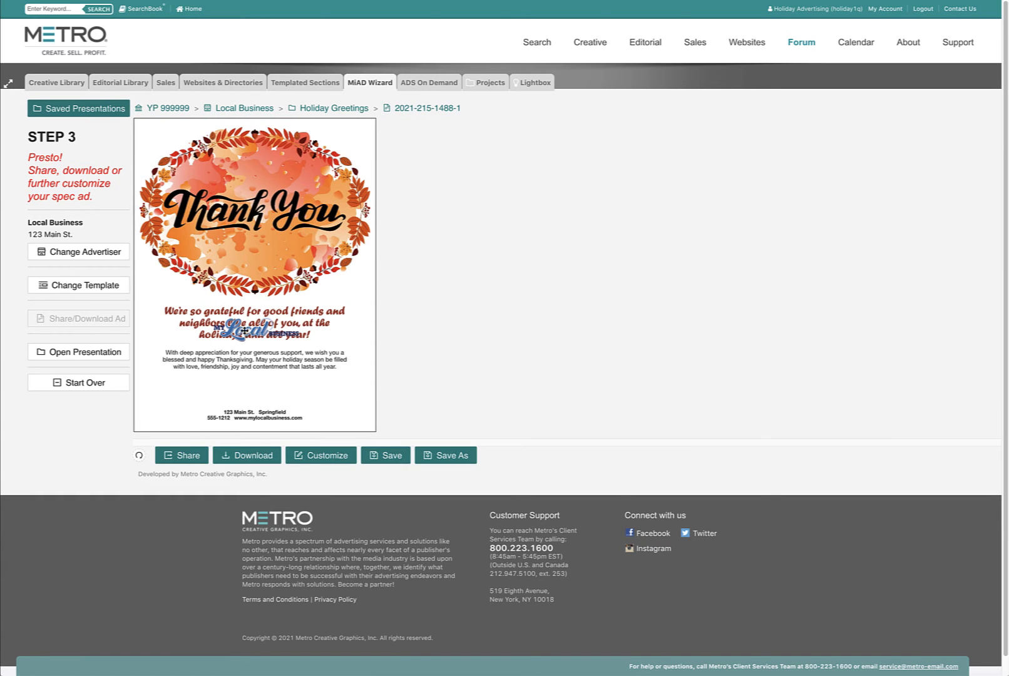
left_click_drag(244, 326, 243, 397)
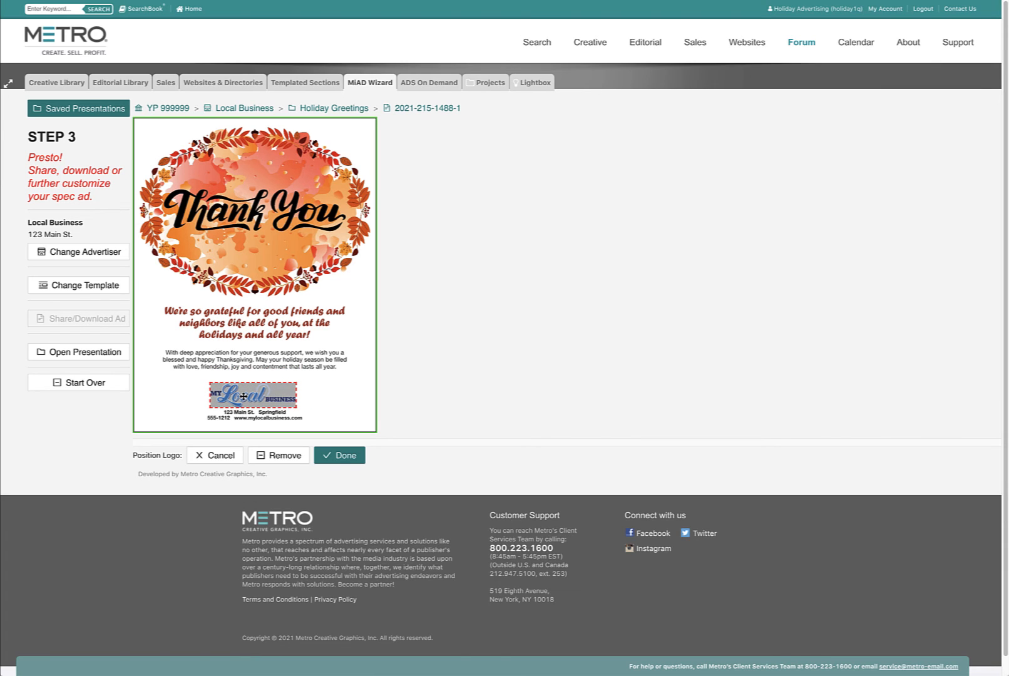
left_click(338, 457)
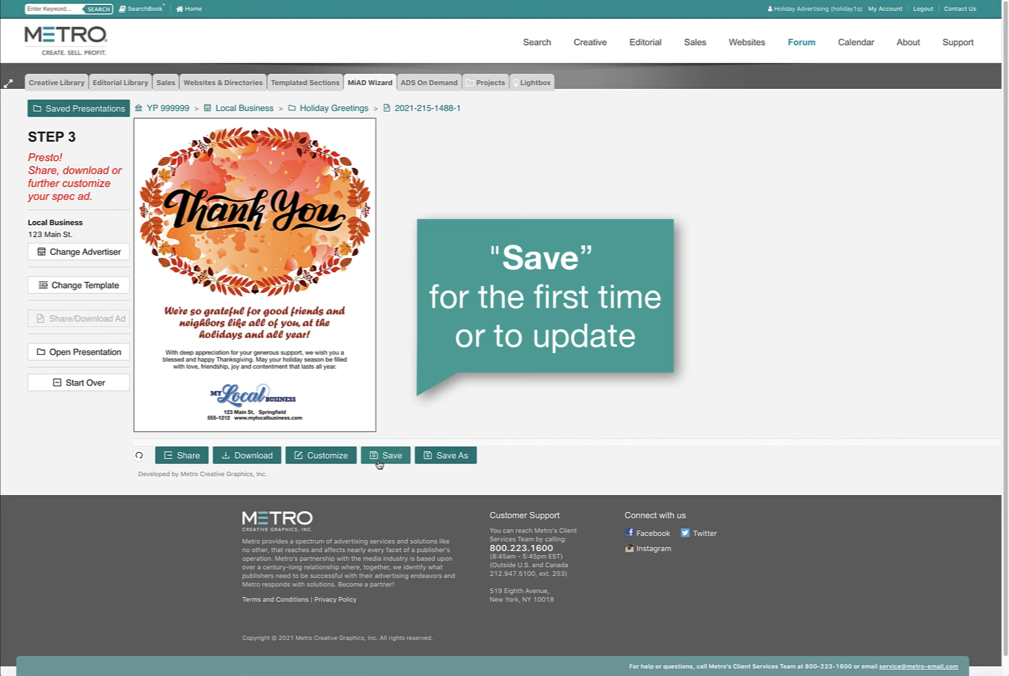
Save the Thank You ad as a new spec ad in the Holiday Greetings presentation and open that presentation.
left_click(459, 456)
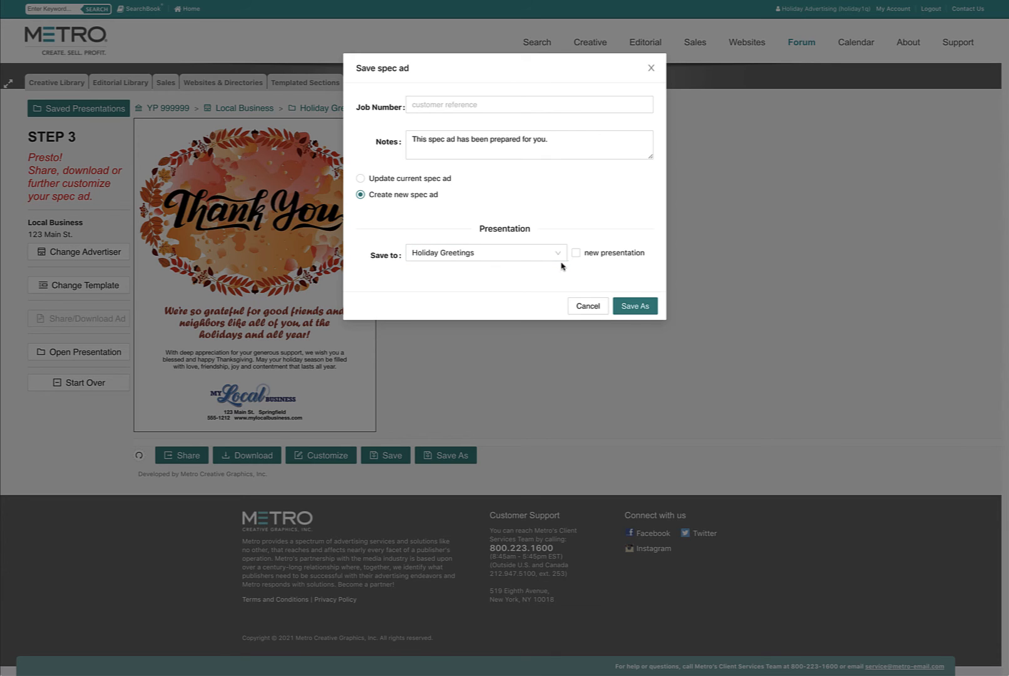
left_click(632, 306)
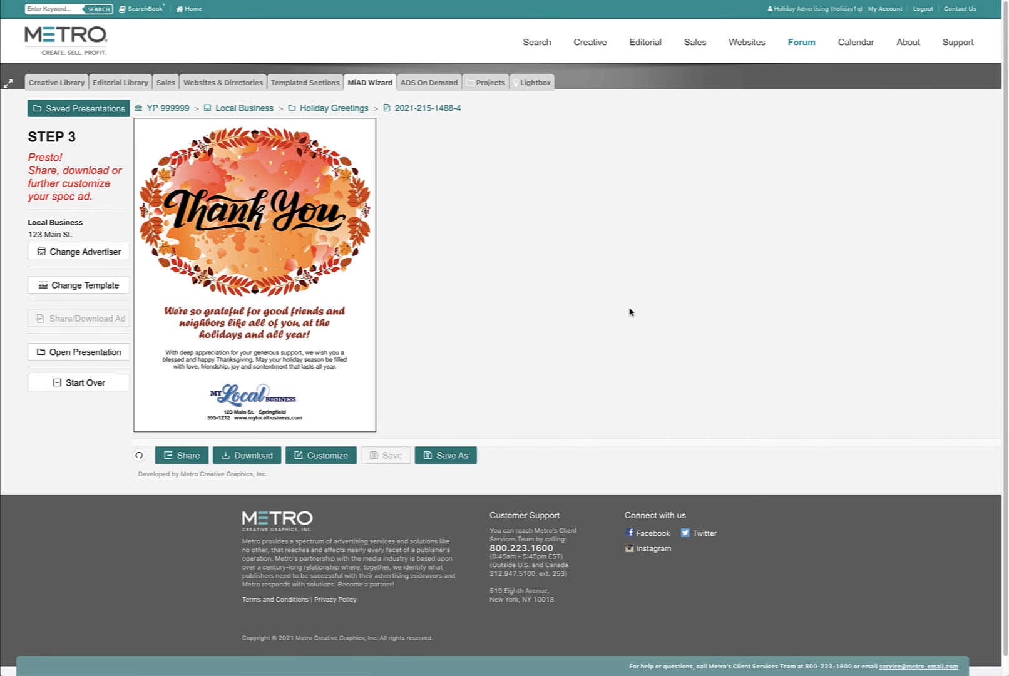
left_click(80, 354)
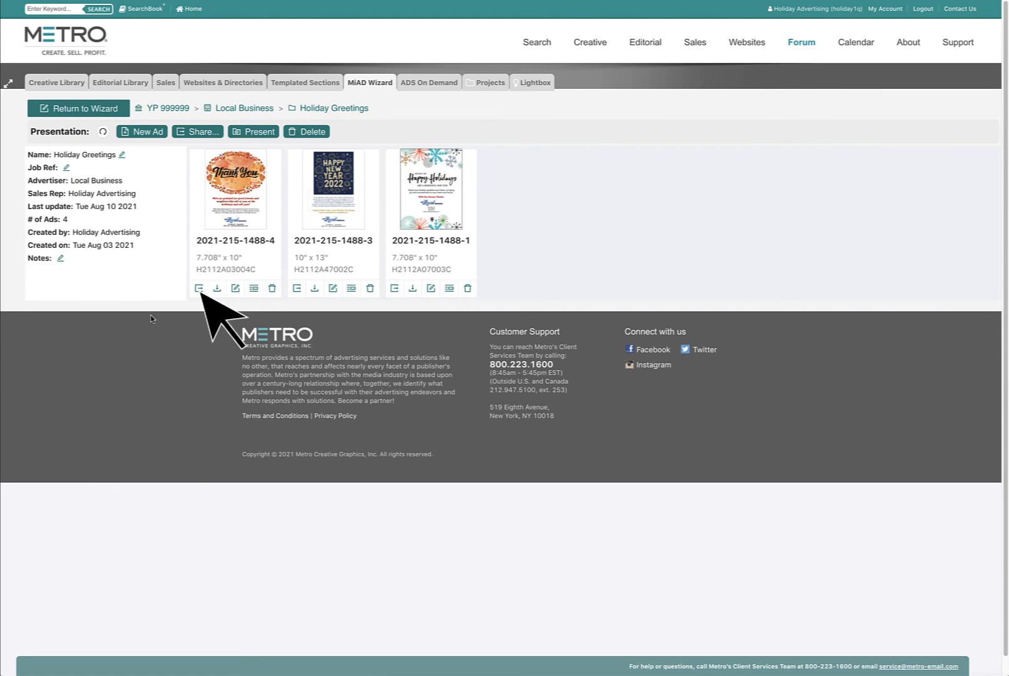
Check the share options available for the Thank You ad in the presentation.
left_click(199, 289)
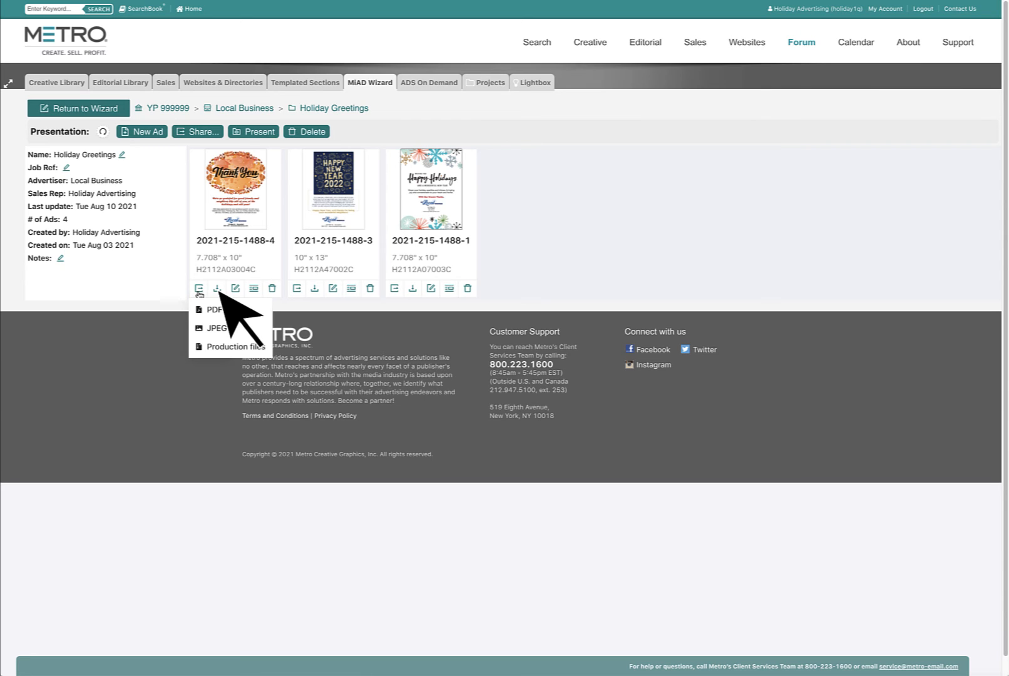
left_click(199, 289)
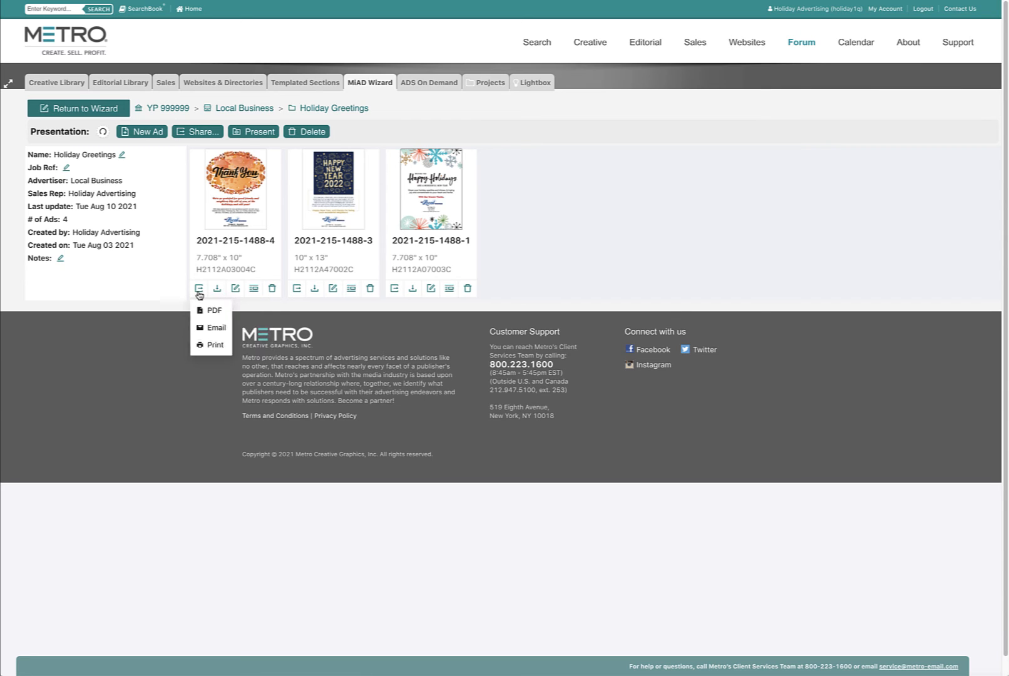
left_click(158, 282)
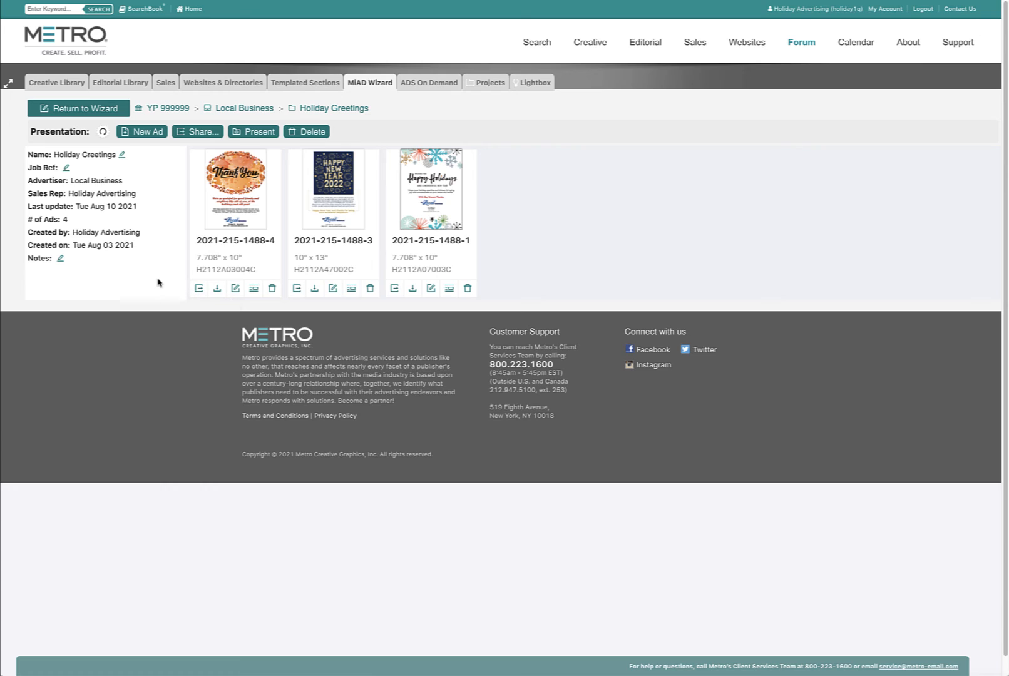
Generate a PDF summary of the whole Holiday Greetings presentation with 2 ads per row and view it.
left_click(192, 134)
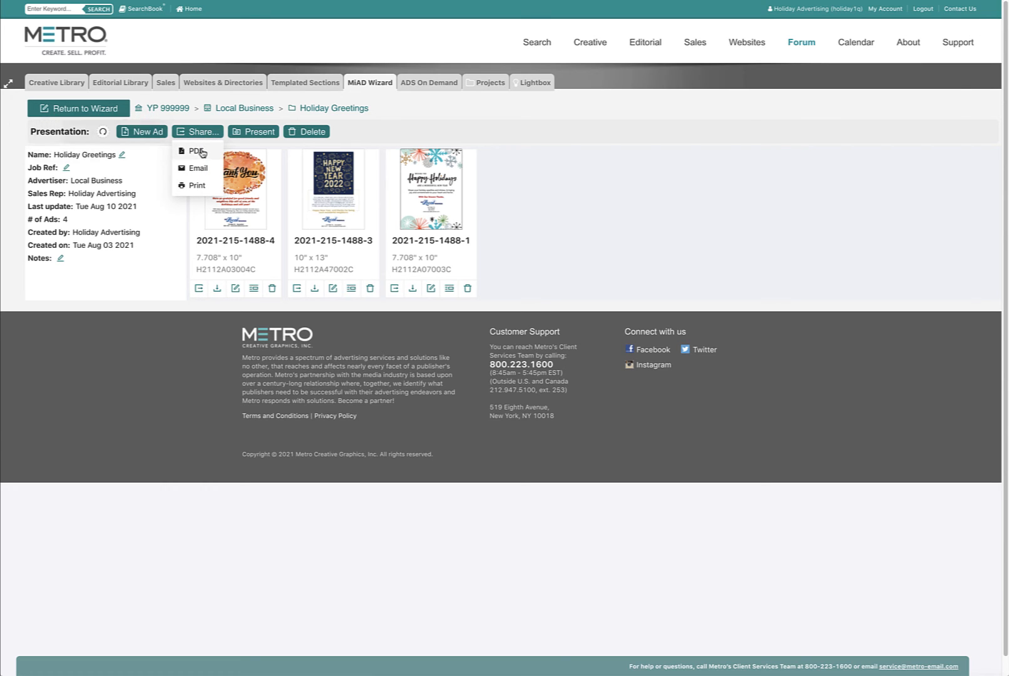
left_click(201, 153)
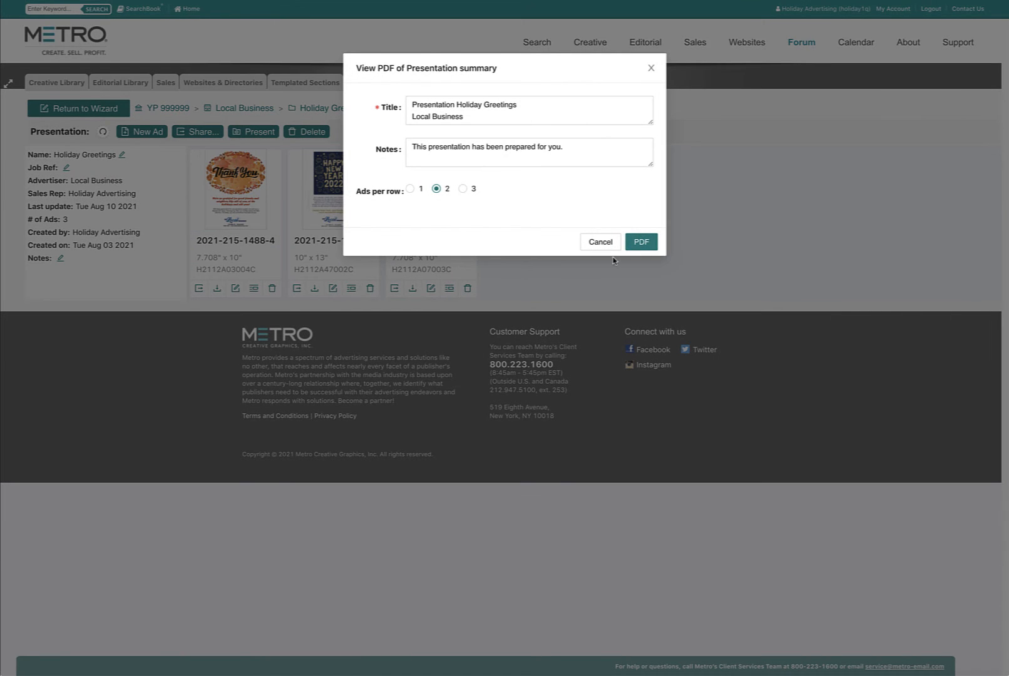
left_click(644, 245)
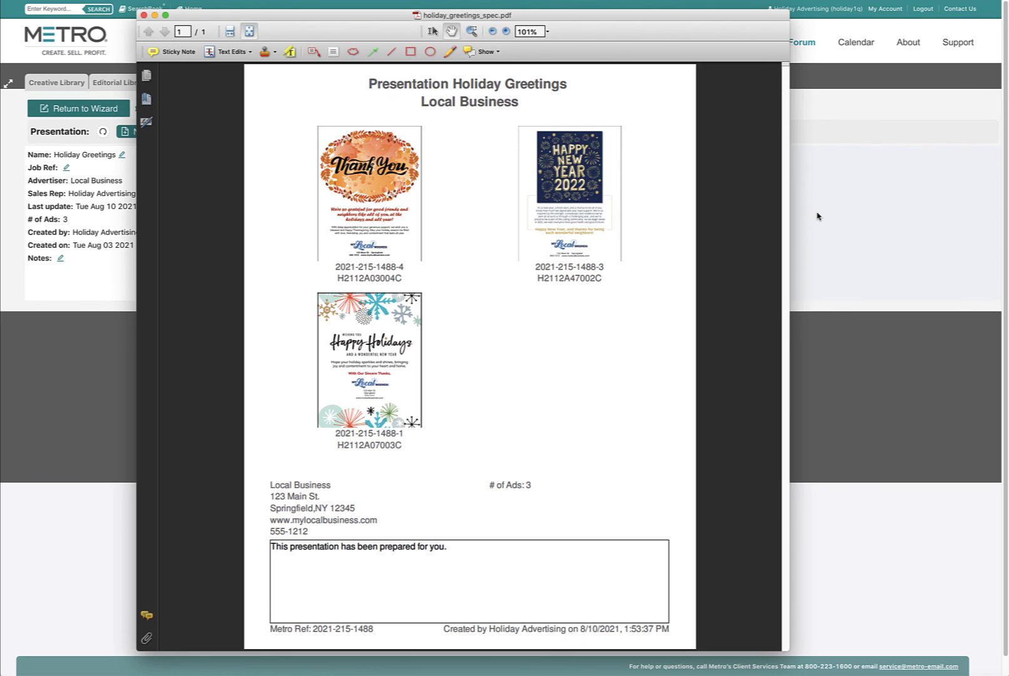
left_click(817, 217)
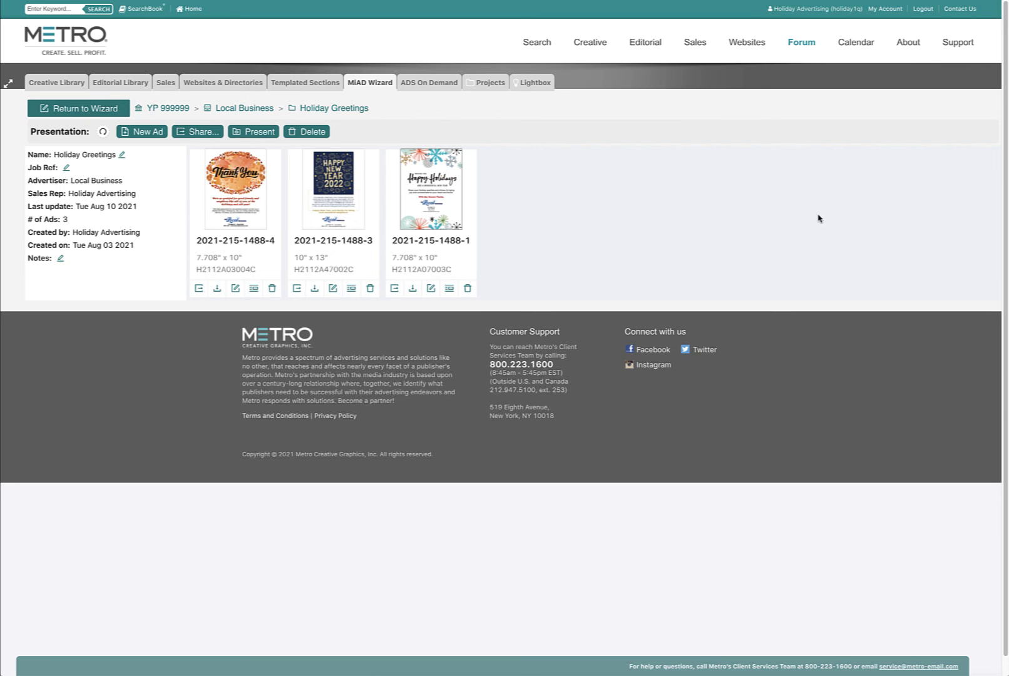
Present the Holiday Greetings ads full screen and page through them.
left_click(258, 133)
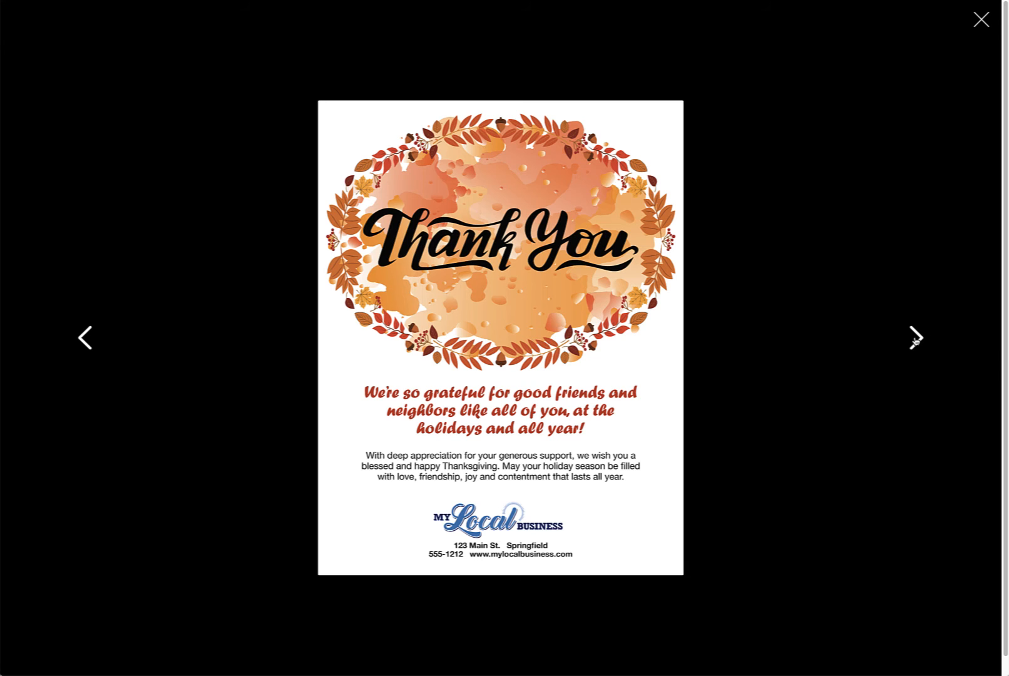
left_click(915, 338)
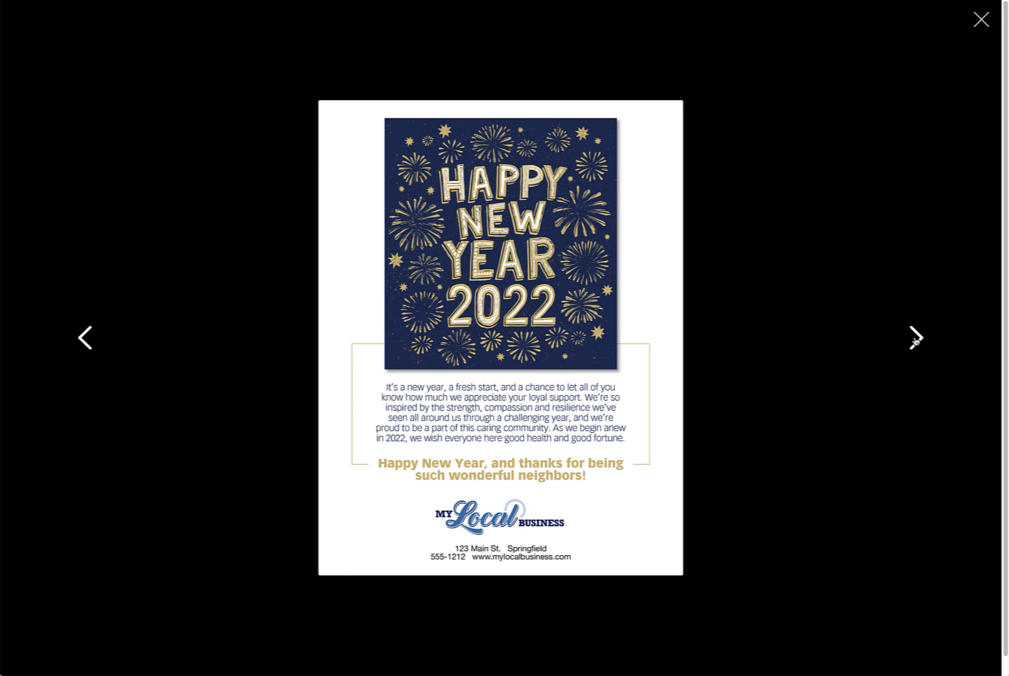
left_click(916, 339)
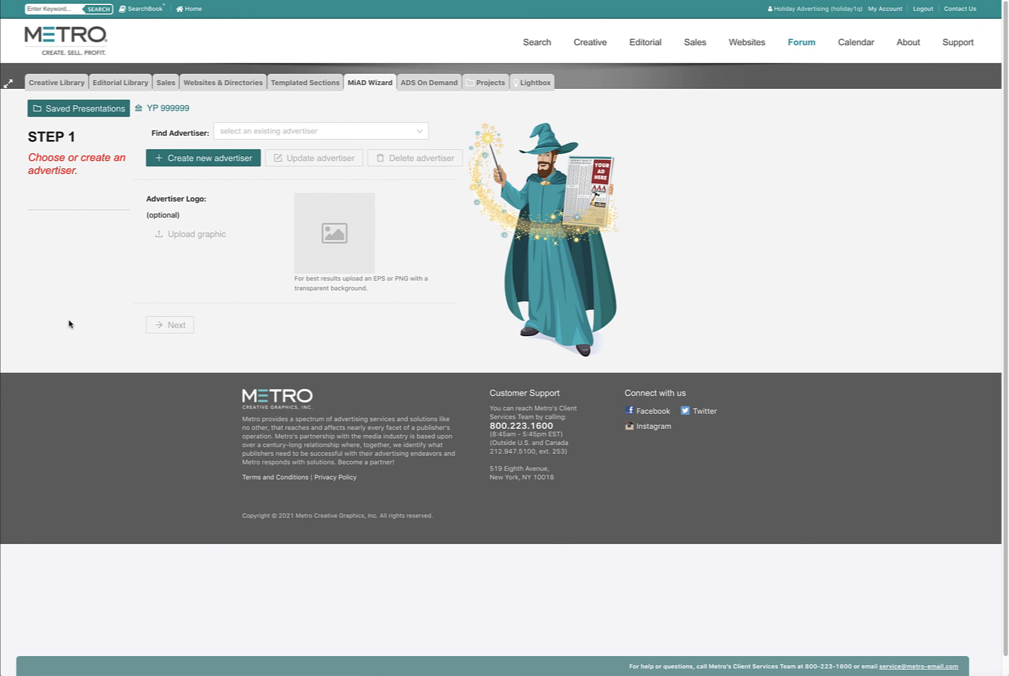
Open the Holiday Greetings presentation from the saved presentations.
left_click(76, 108)
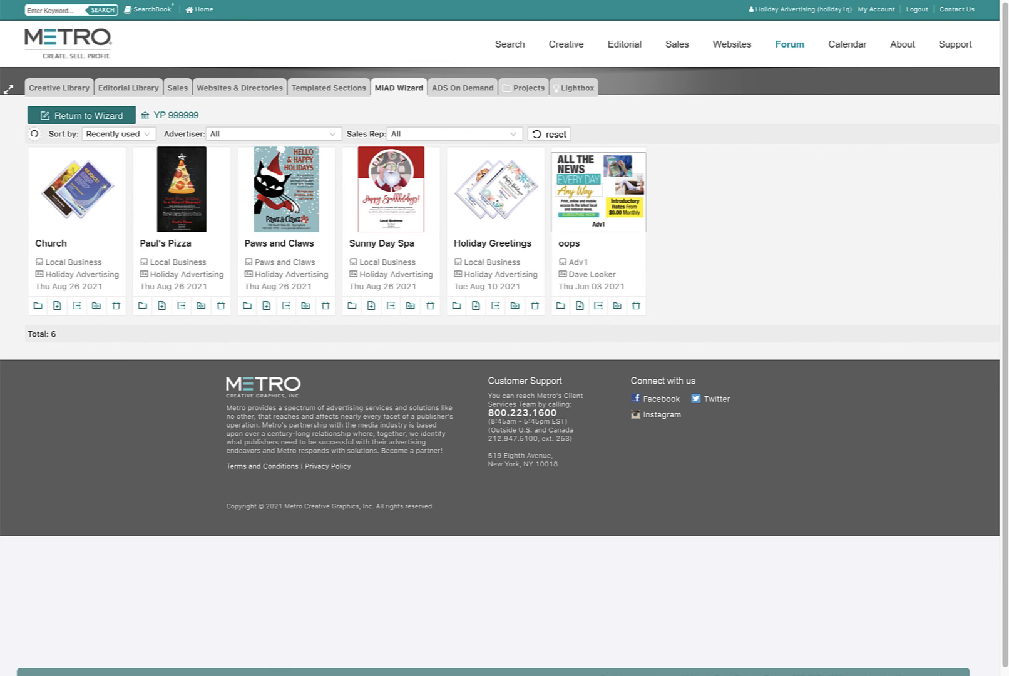
left_click(456, 305)
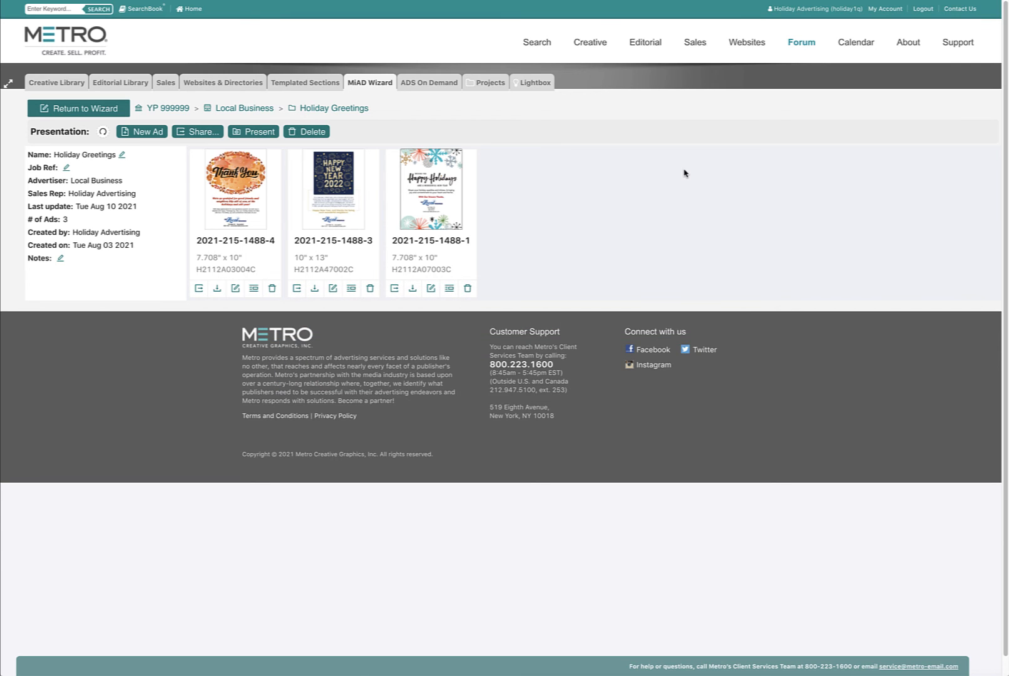
Open the support site's video tutorials and expand the Holiday Advertising Service list.
left_click(952, 49)
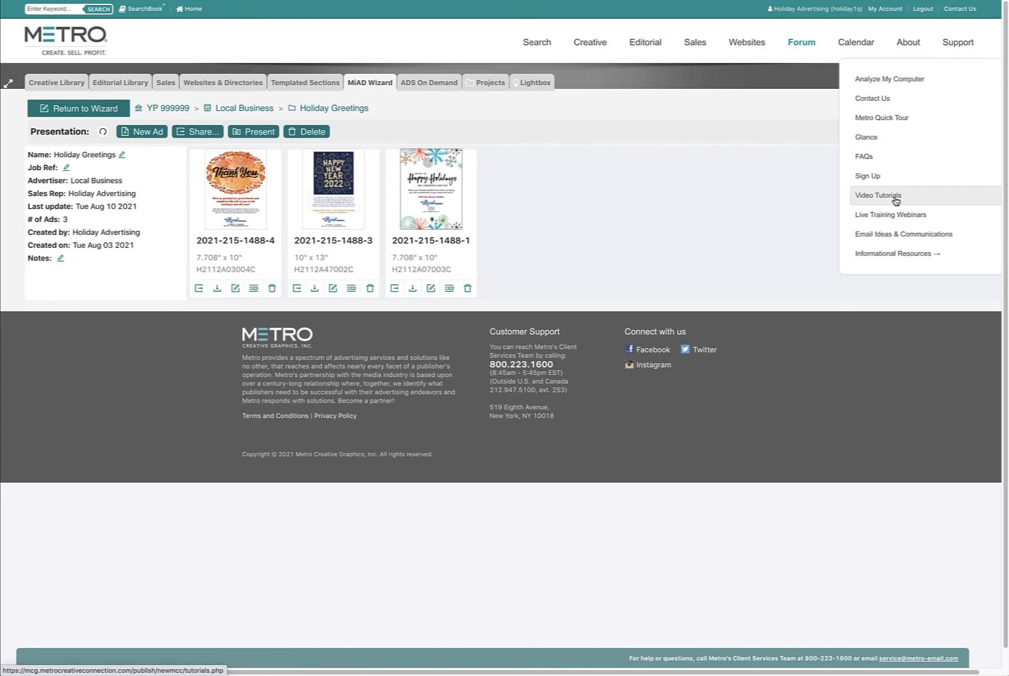
left_click(918, 201)
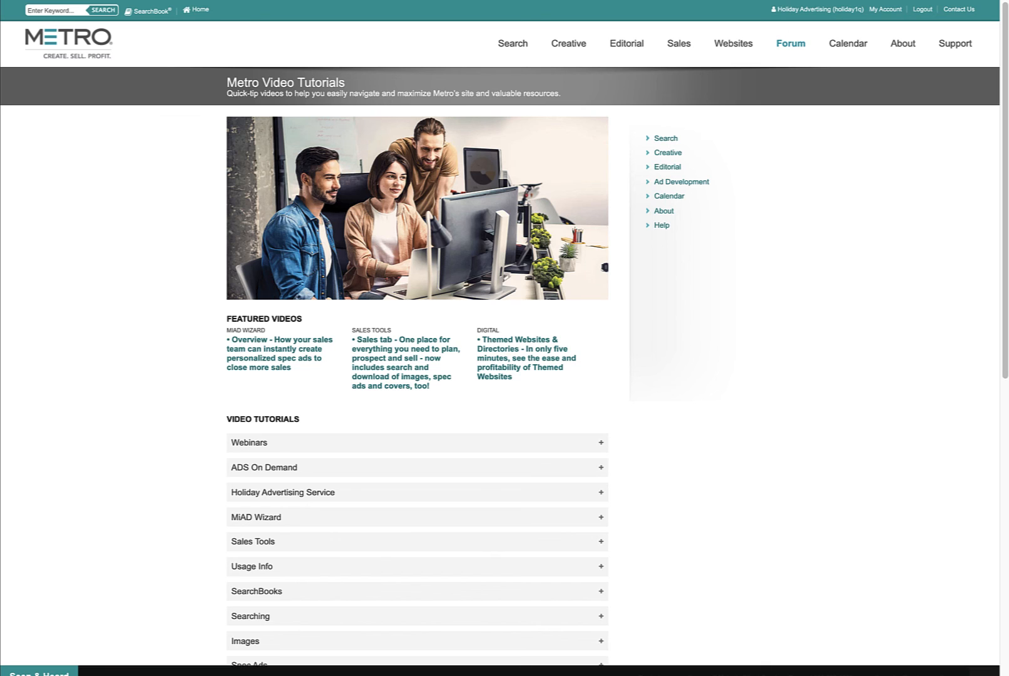
left_click(601, 493)
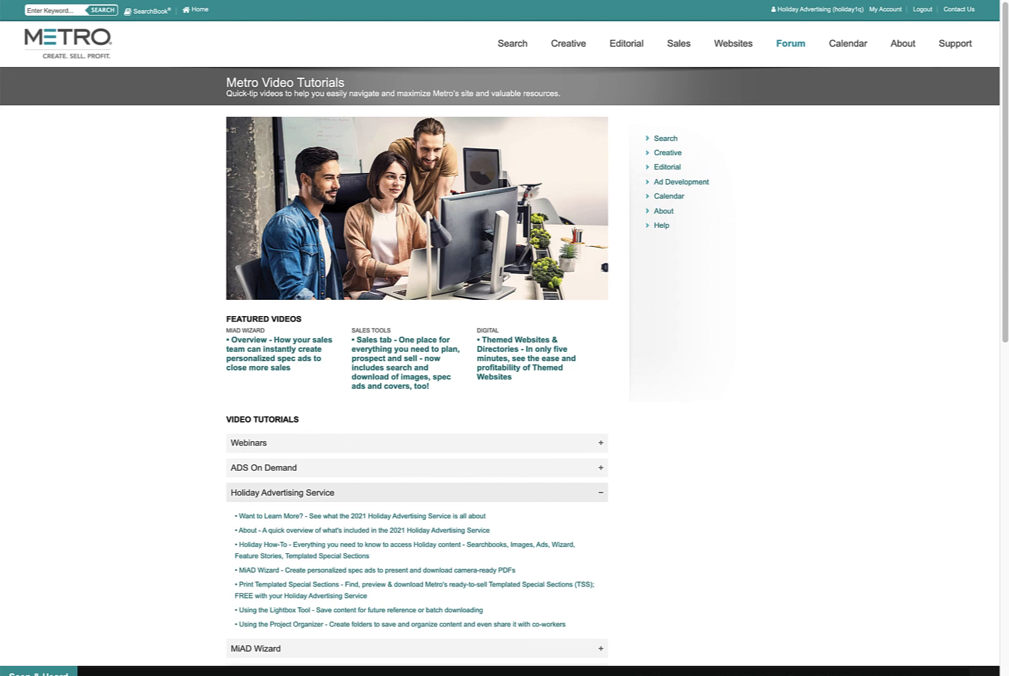